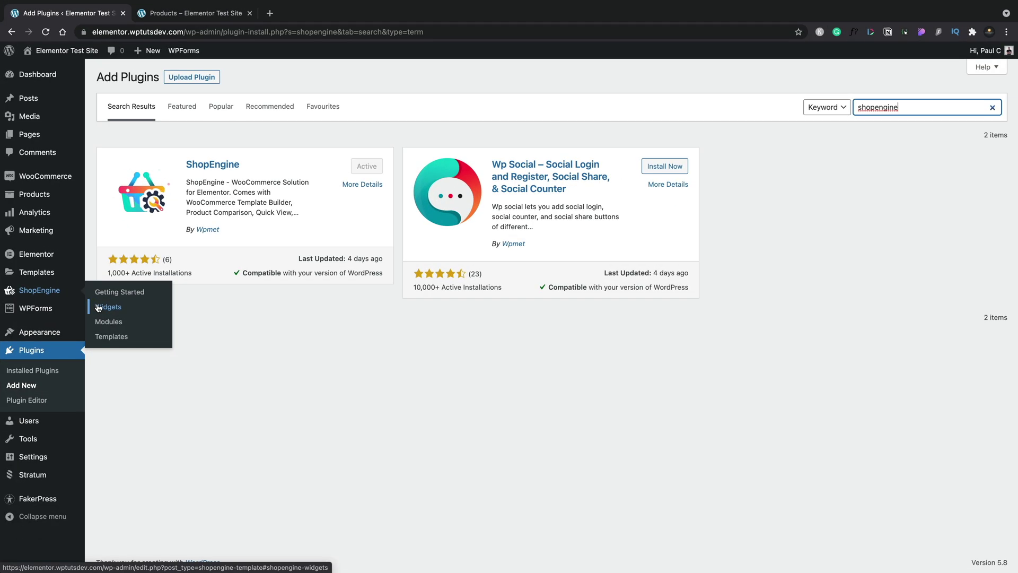
Open ShopEngine's Widgets settings and review the list of switched-on widget toggles
click(160, 257)
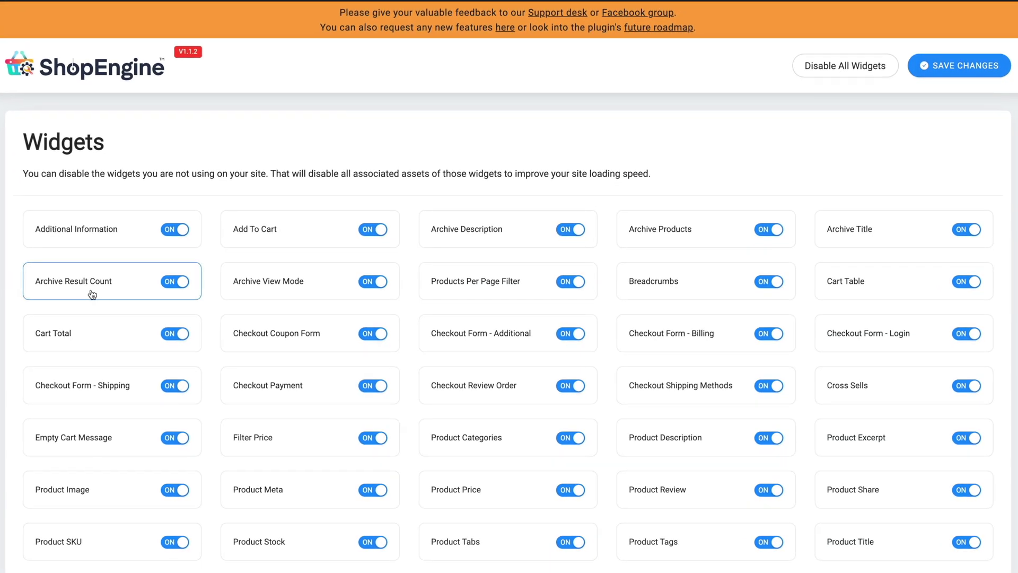
scroll(91, 294, down, 3)
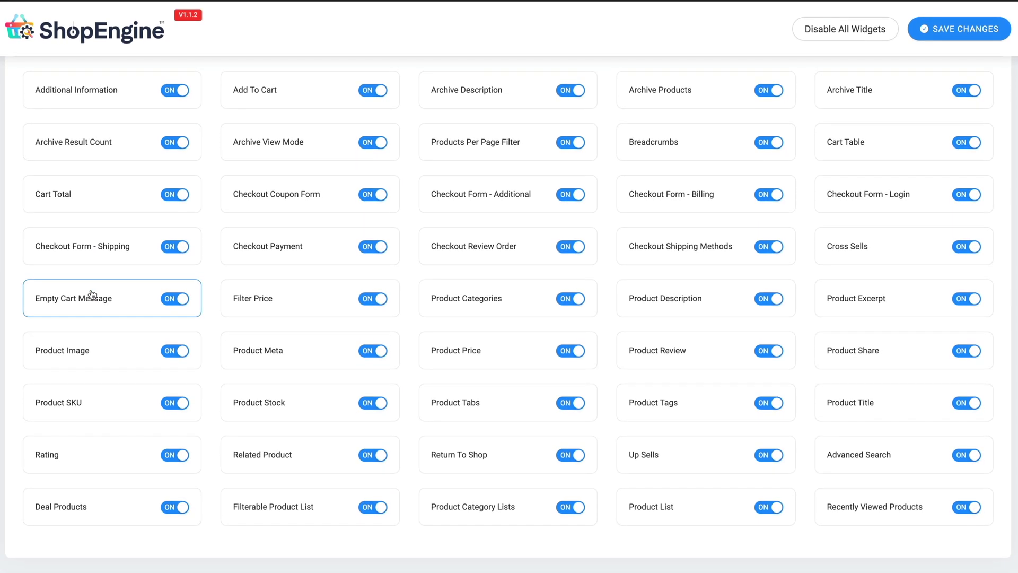
scroll(91, 295, up, 2)
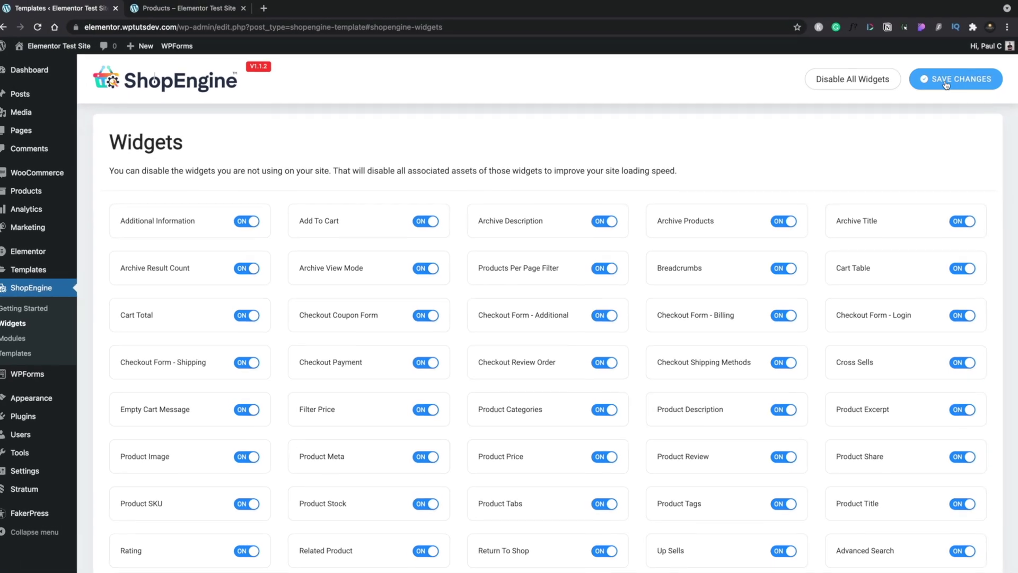
Save the widget settings and start a new template from the ShopEngine Templates list
click(946, 81)
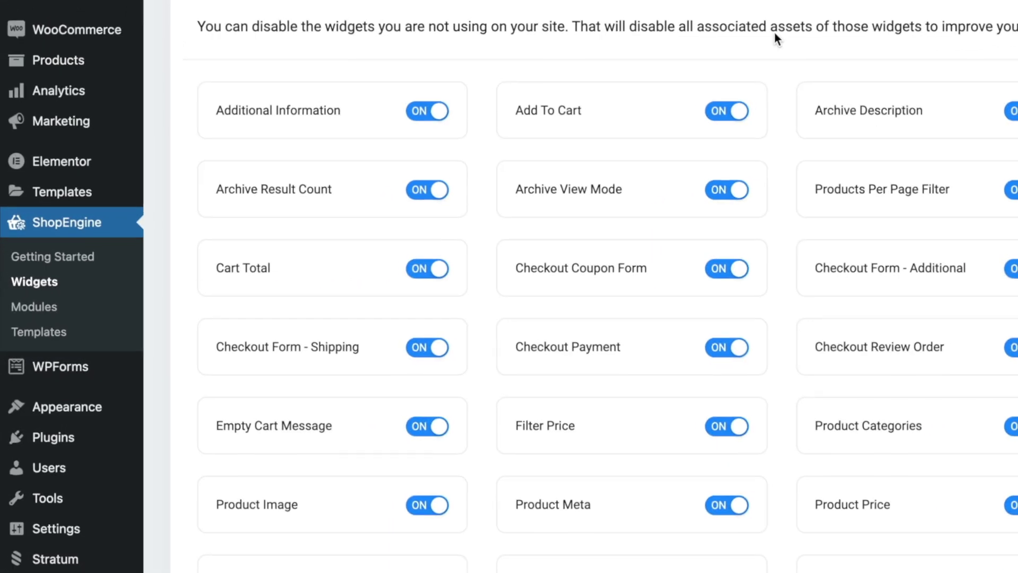
click(39, 333)
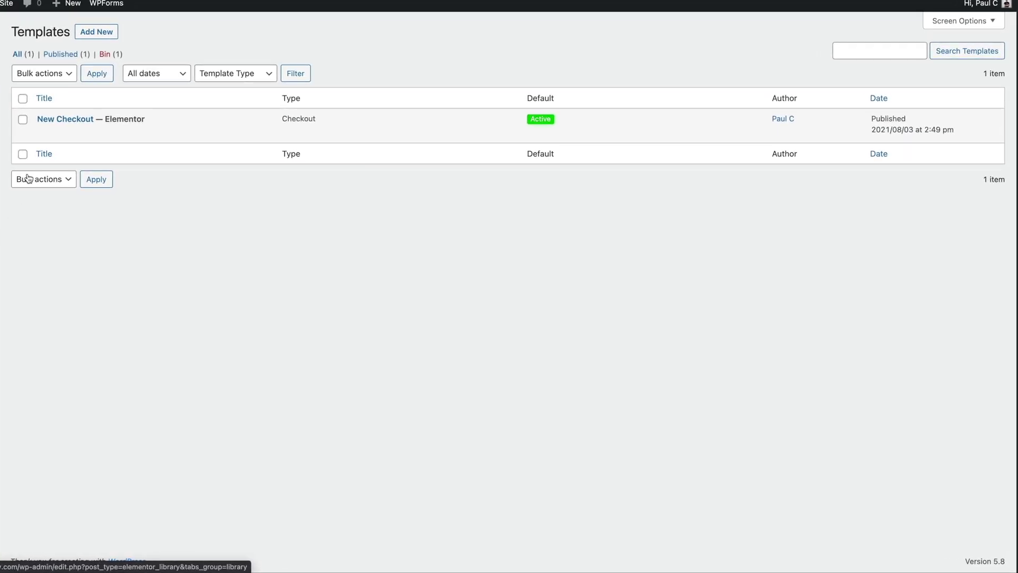
click(96, 34)
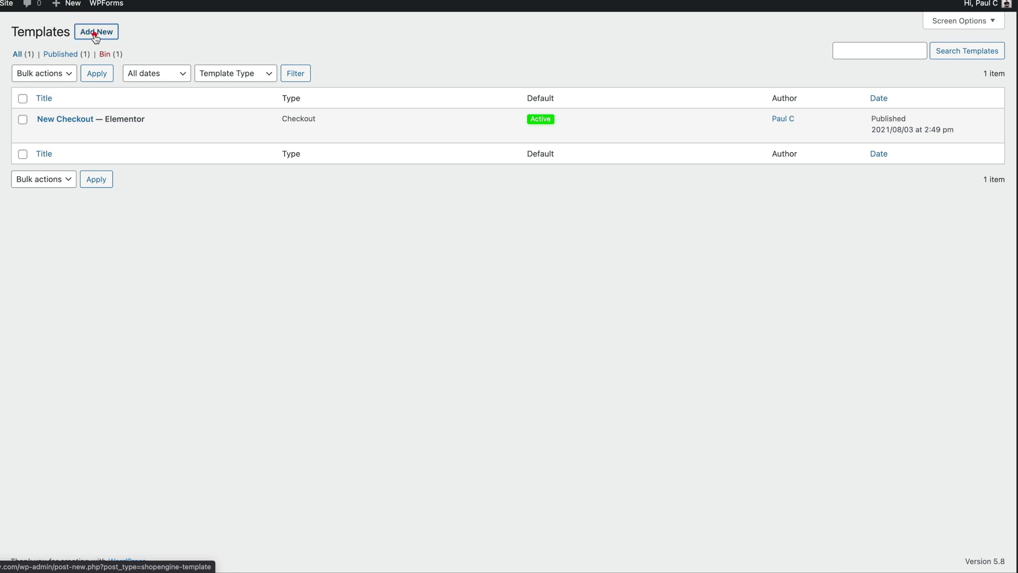
Name the template 'Default Single Product Template', type Single, Set Default Yes, and save it
drag(743, 85, 637, 84)
text(Default)
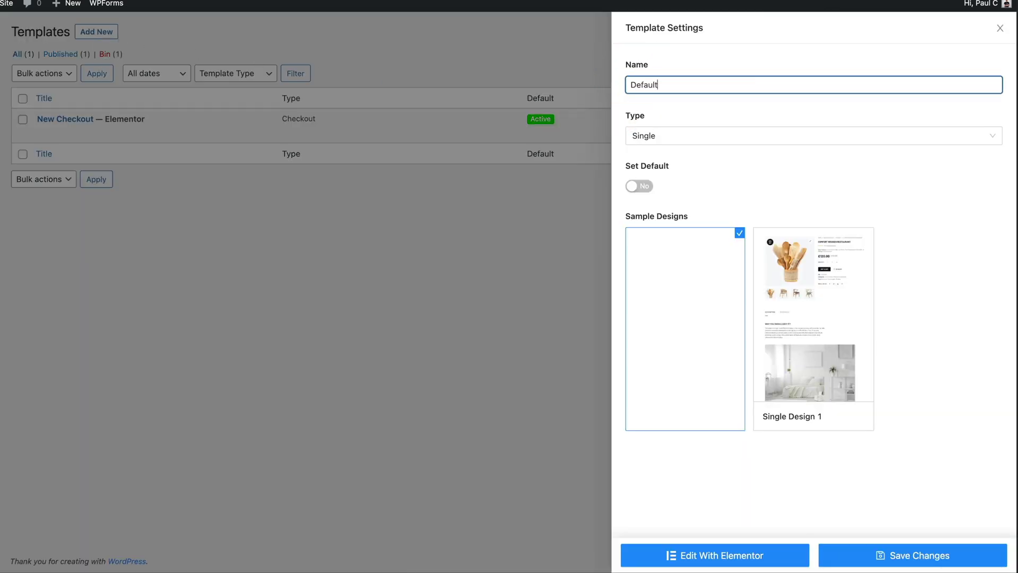
text( Single Product Template)
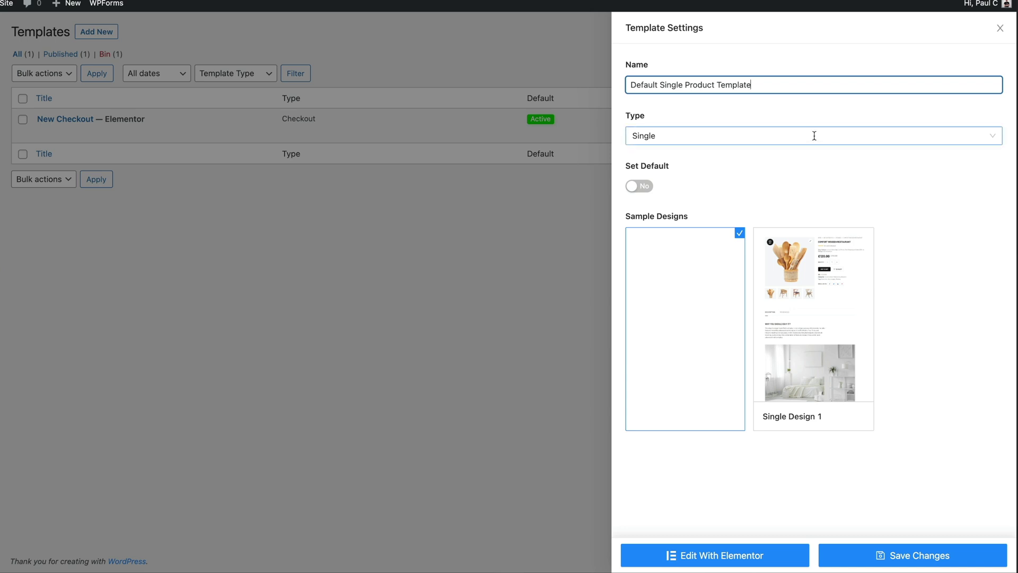
click(765, 136)
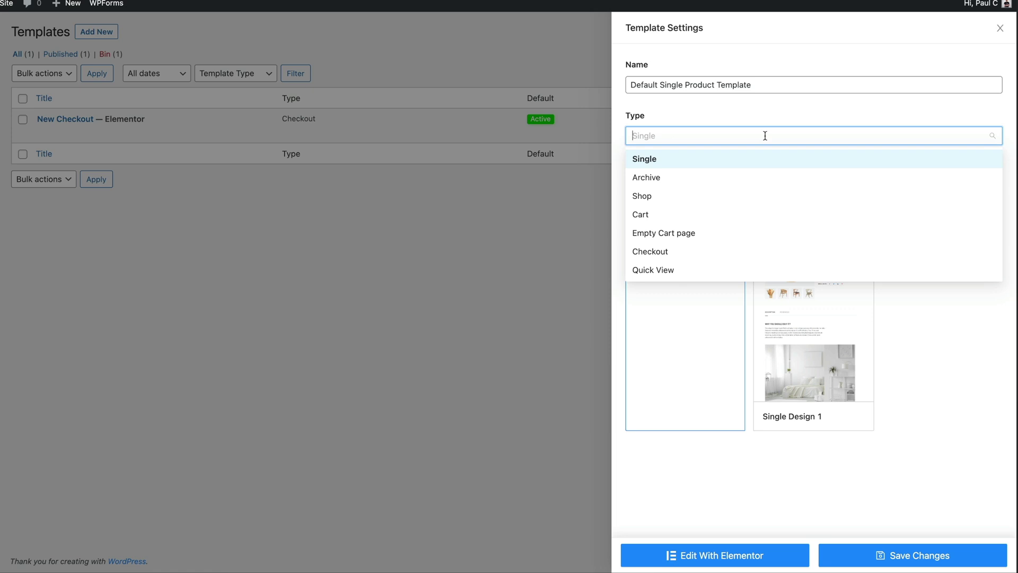
click(693, 159)
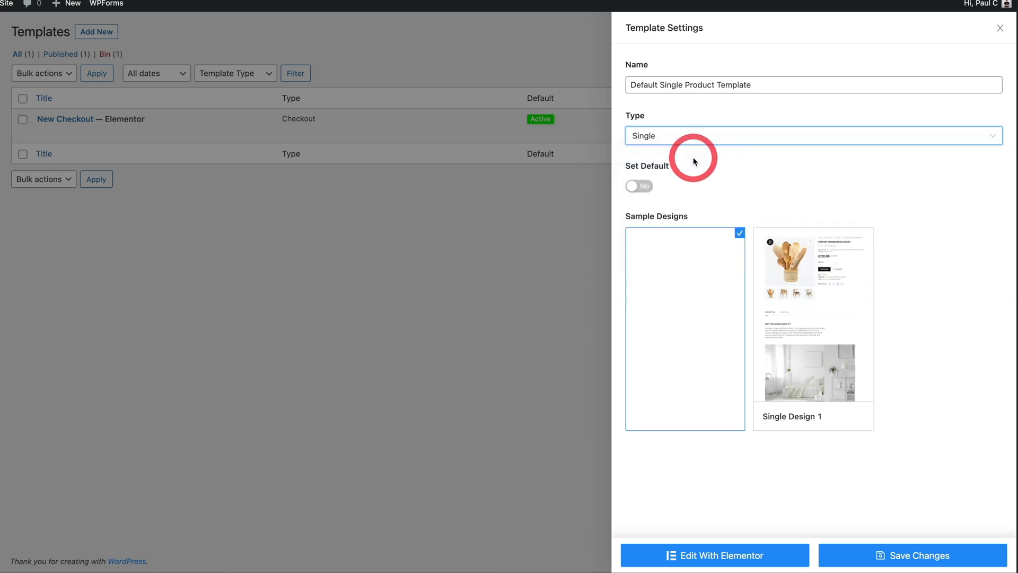
click(644, 186)
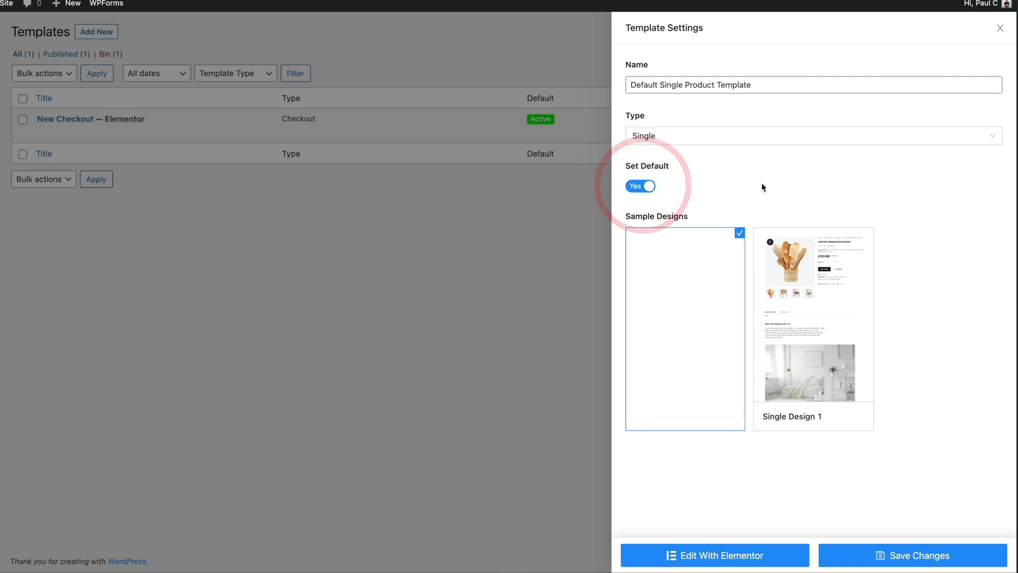
click(909, 555)
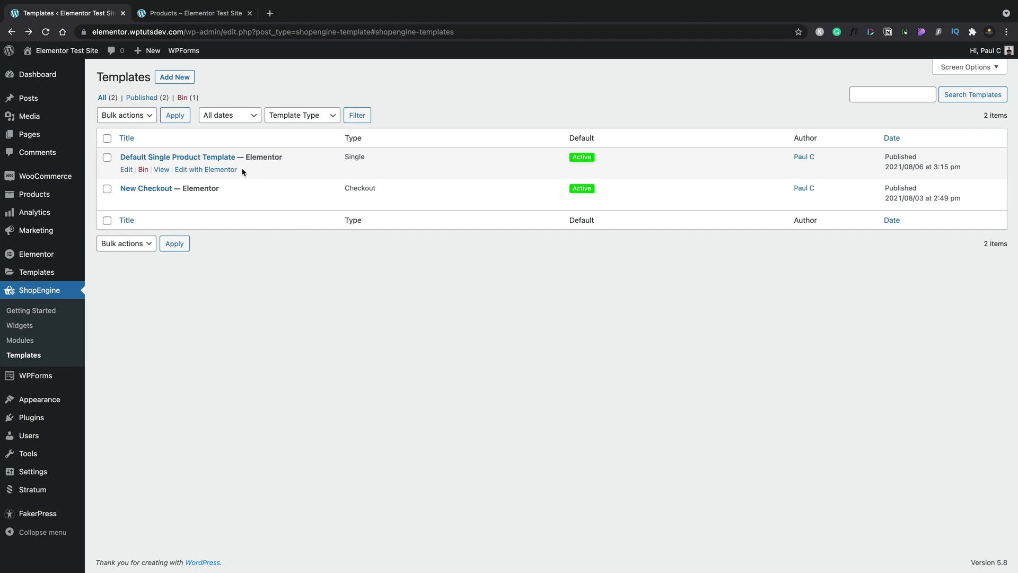
Open Default Single Product Template in Elementor and reveal the ShopEngine Single Product widgets
click(223, 170)
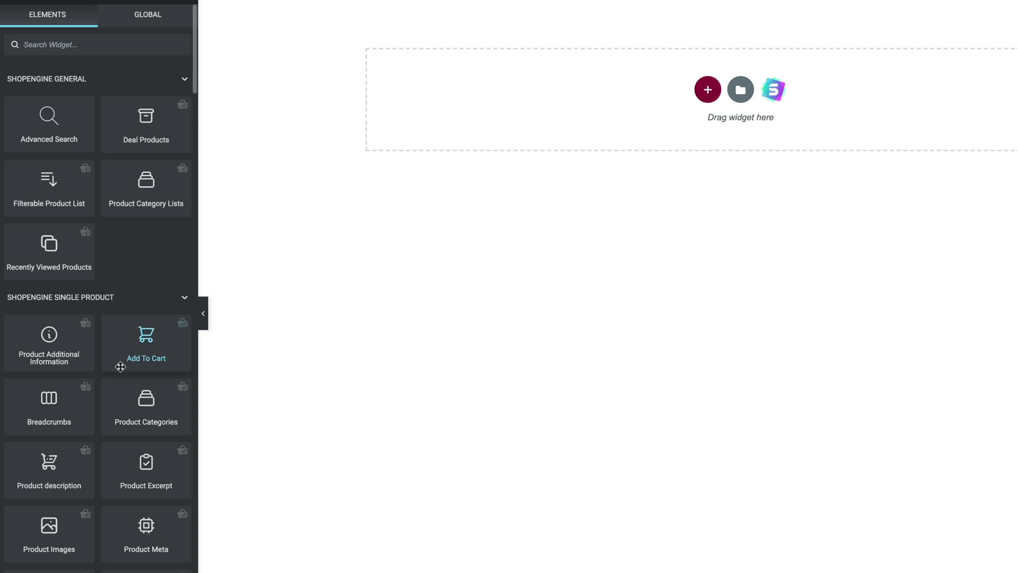
scroll(121, 367, down, 5)
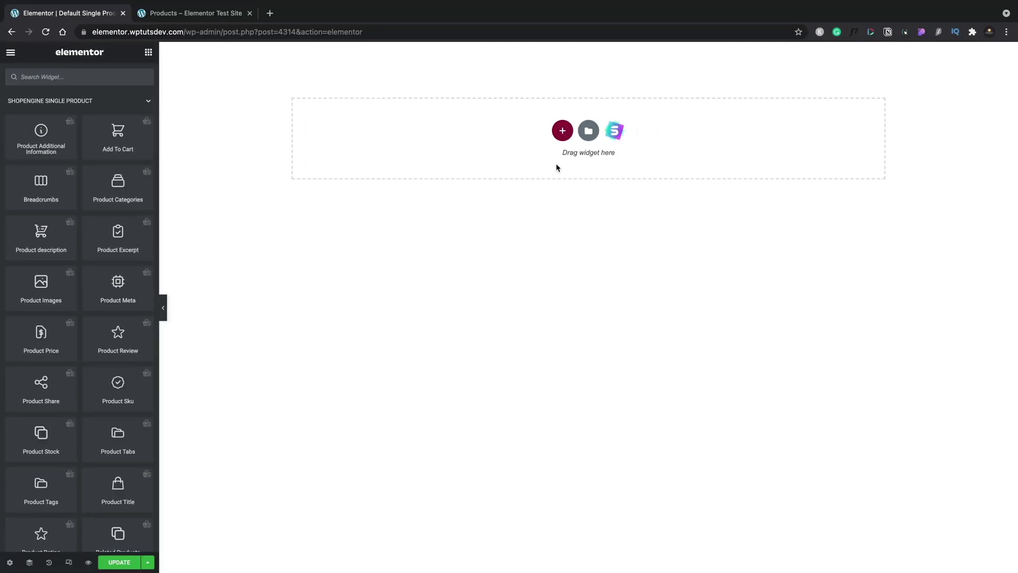
Add a two-column section with a 50 top and bottom margin to the canvas
click(560, 133)
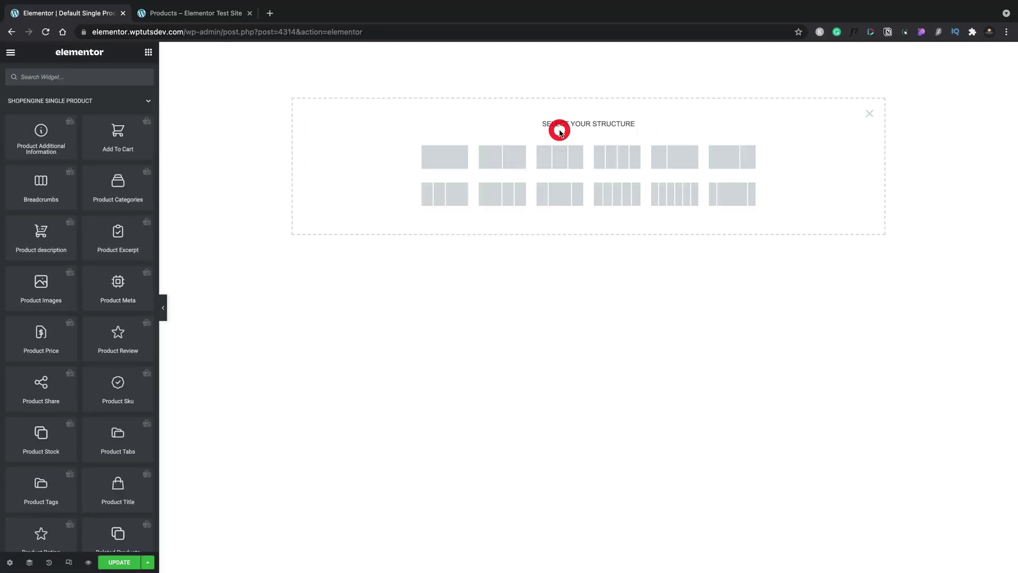
click(511, 161)
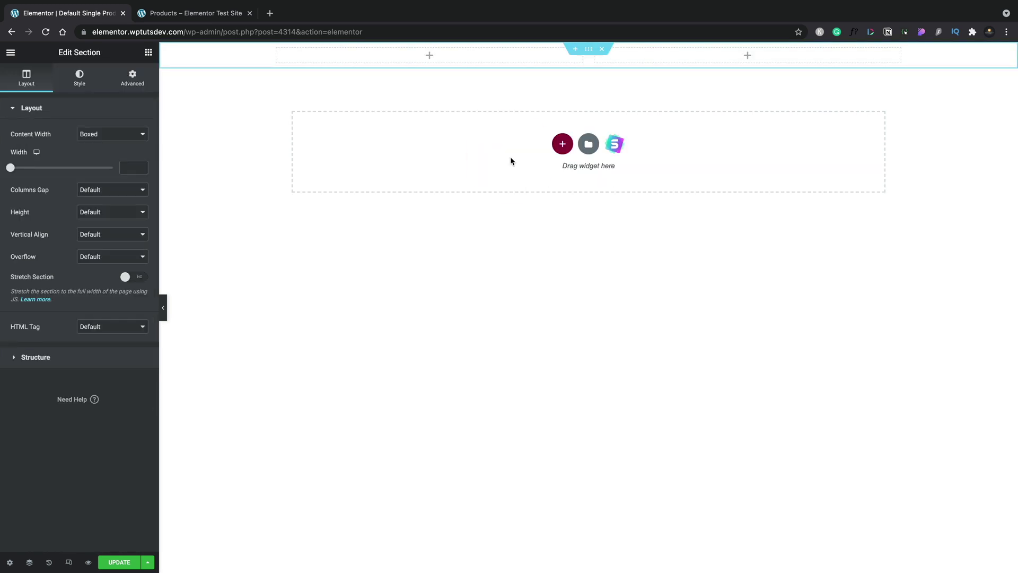
click(587, 49)
click(131, 77)
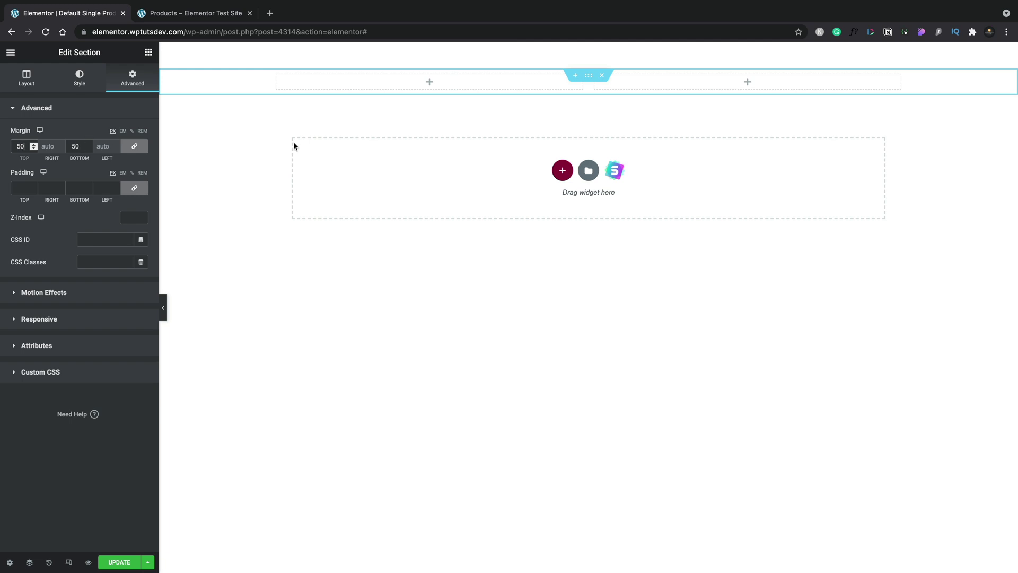
click(149, 52)
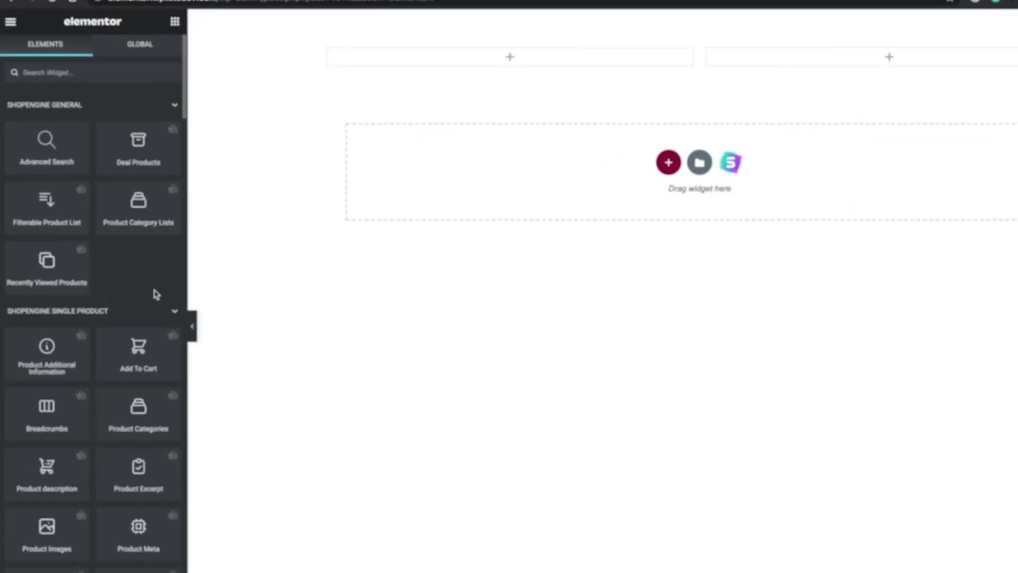
scroll(157, 294, down, 5)
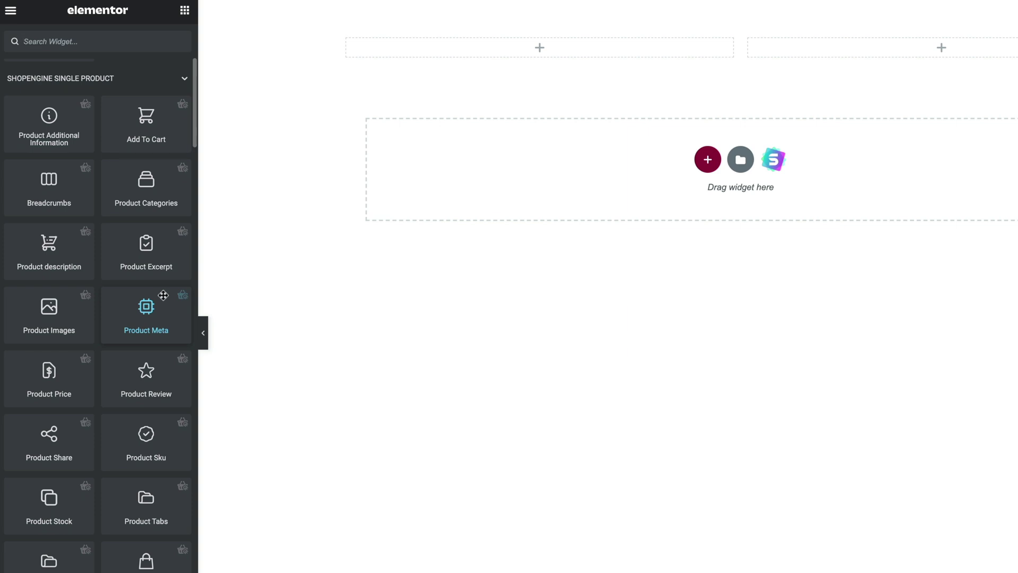
scroll(163, 295, down, 1)
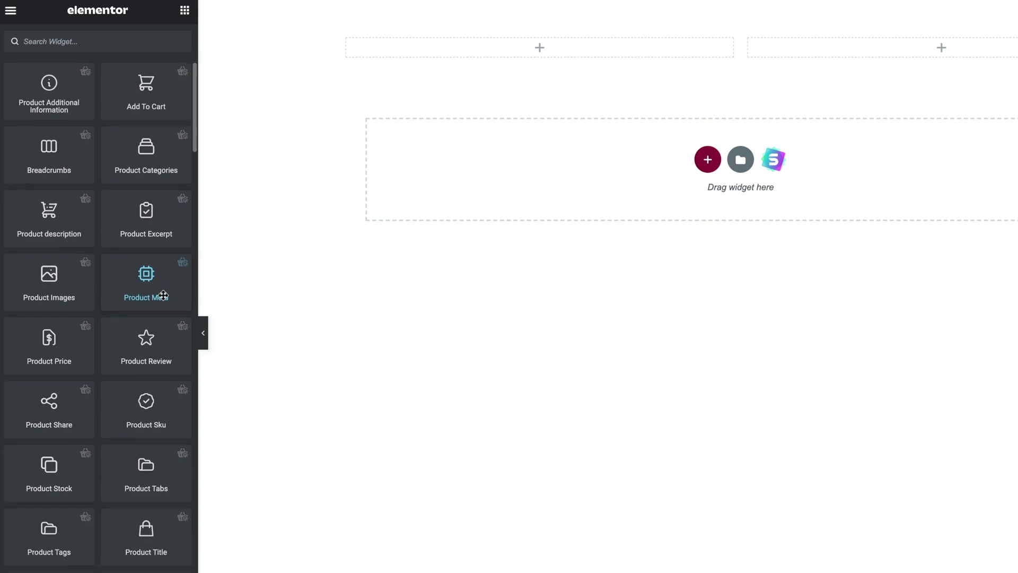
scroll(162, 295, down, 2)
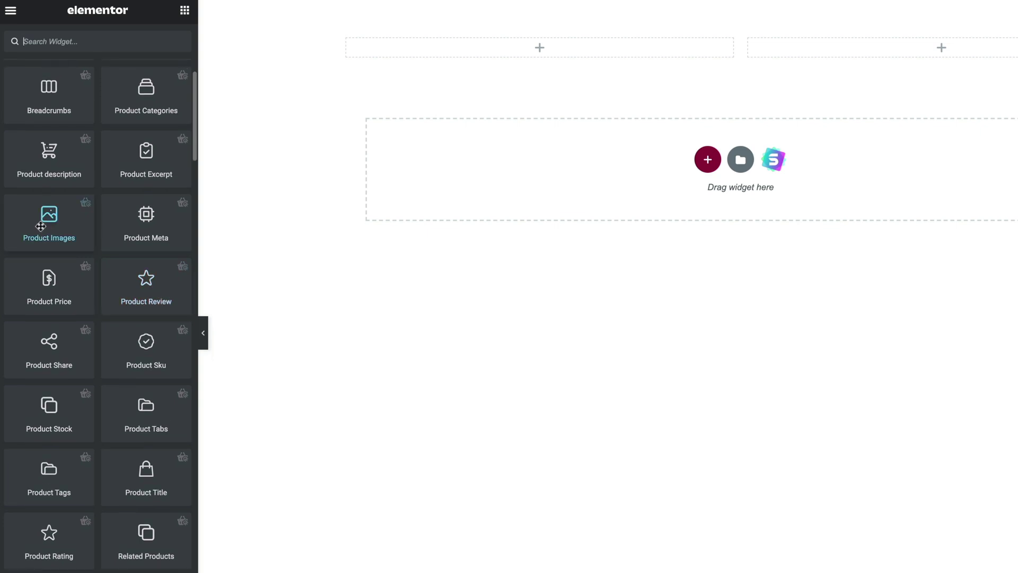
Place the Product Images widget in the left column, toggling Show Badge off and back on
drag(41, 226, 607, 54)
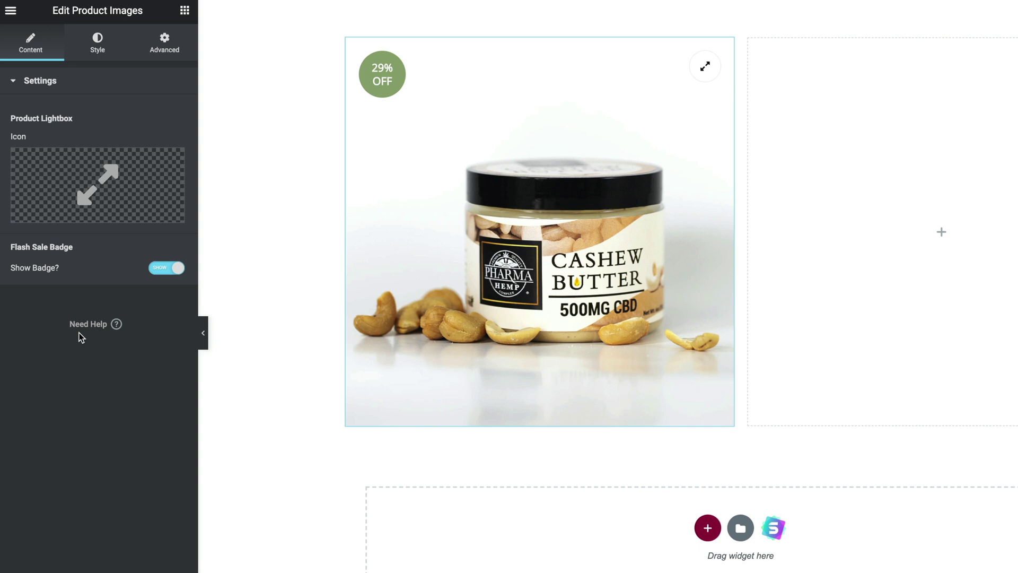
mouse_move(95, 185)
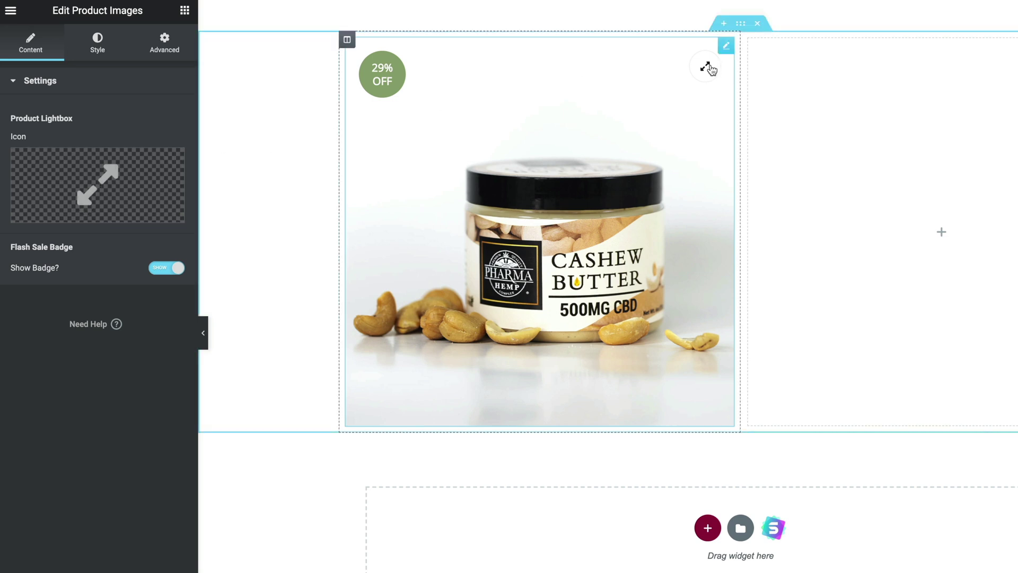
click(160, 269)
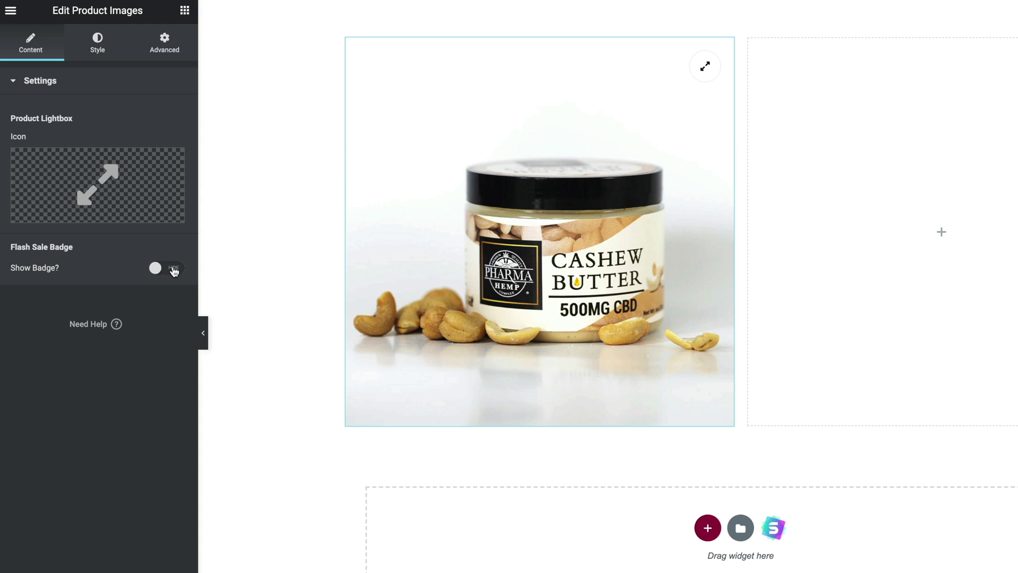
click(174, 270)
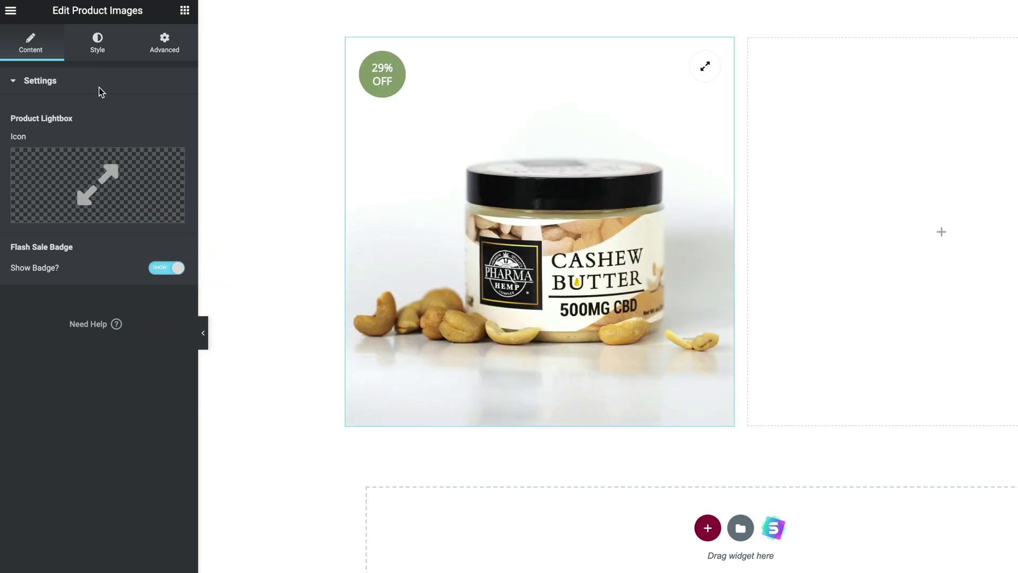
click(97, 44)
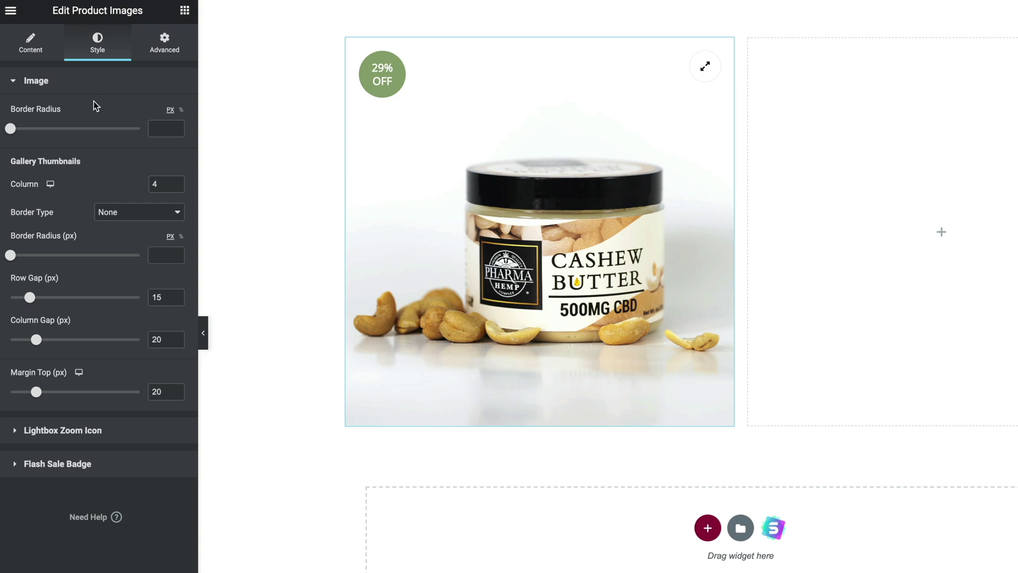
Round the product image corners to 54 and give the flash sale badge a bright orange background
mouse_move(10, 129)
mouse_down()
mouse_move(80, 132)
mouse_move(7, 131)
mouse_up()
click(89, 431)
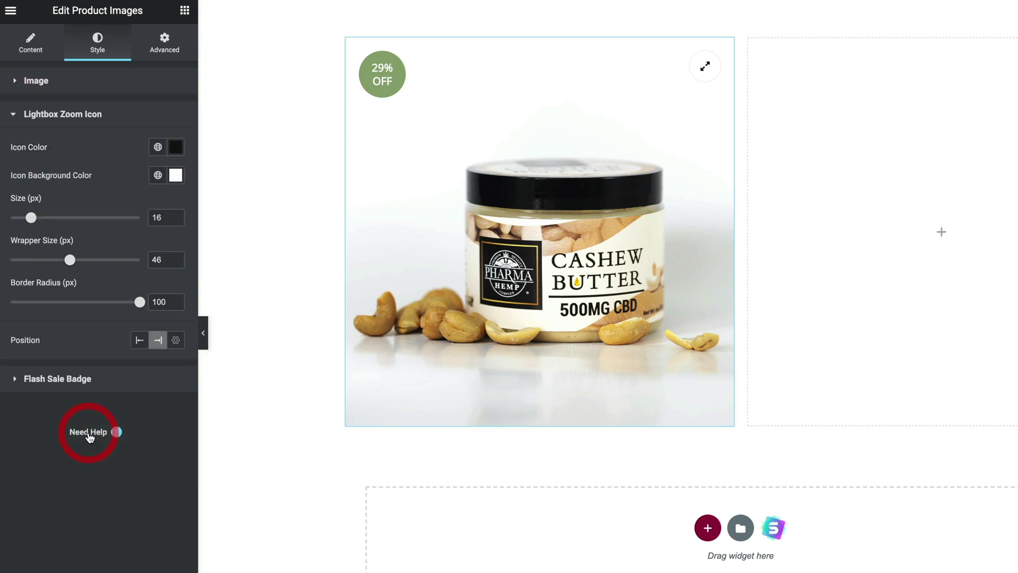
click(70, 380)
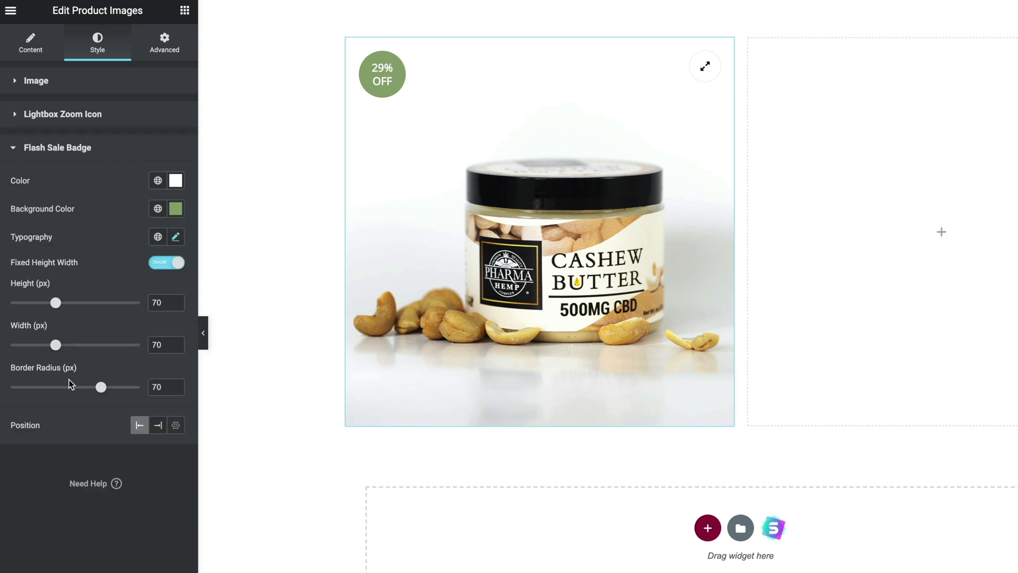
click(176, 209)
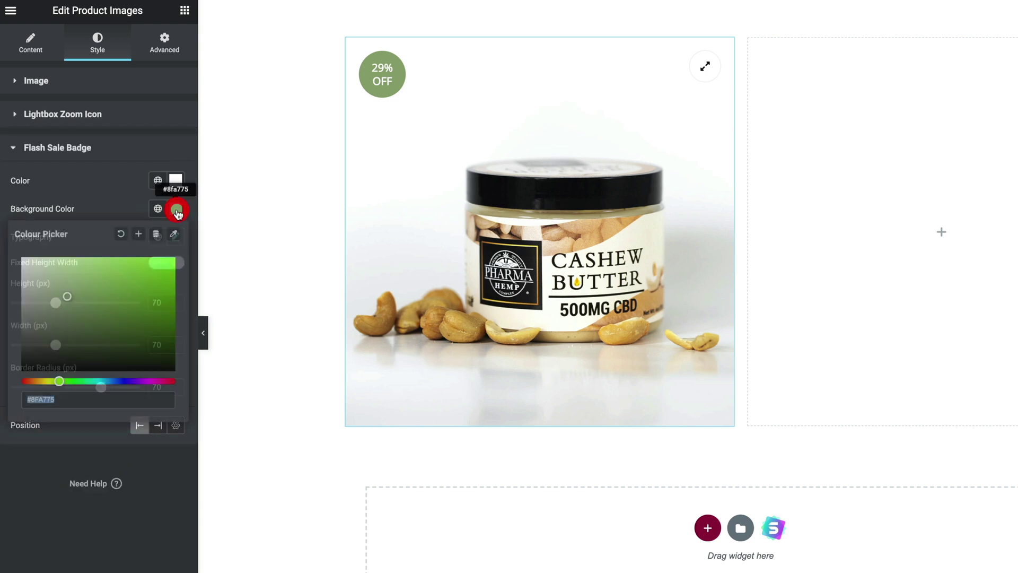
click(34, 381)
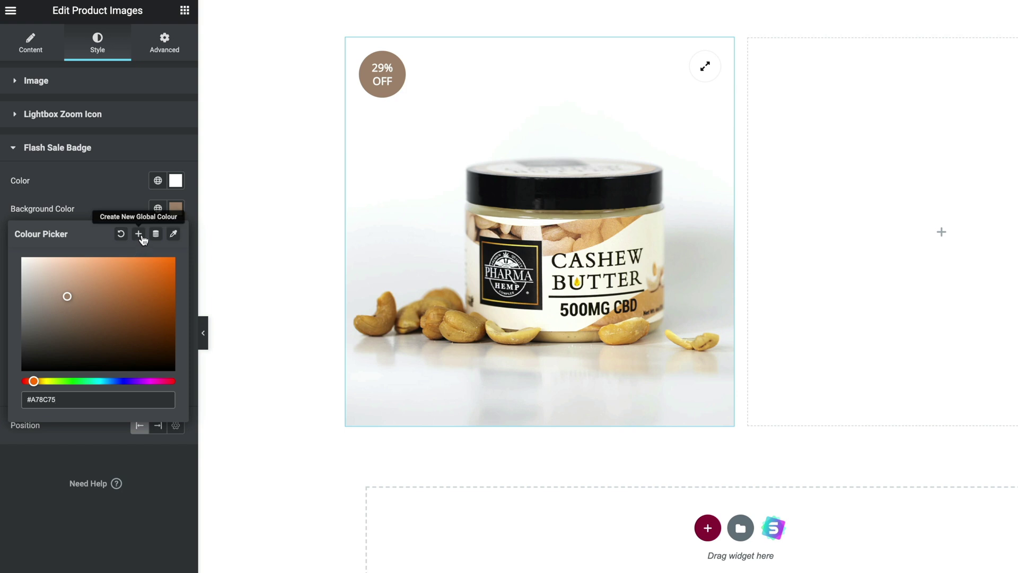
click(173, 234)
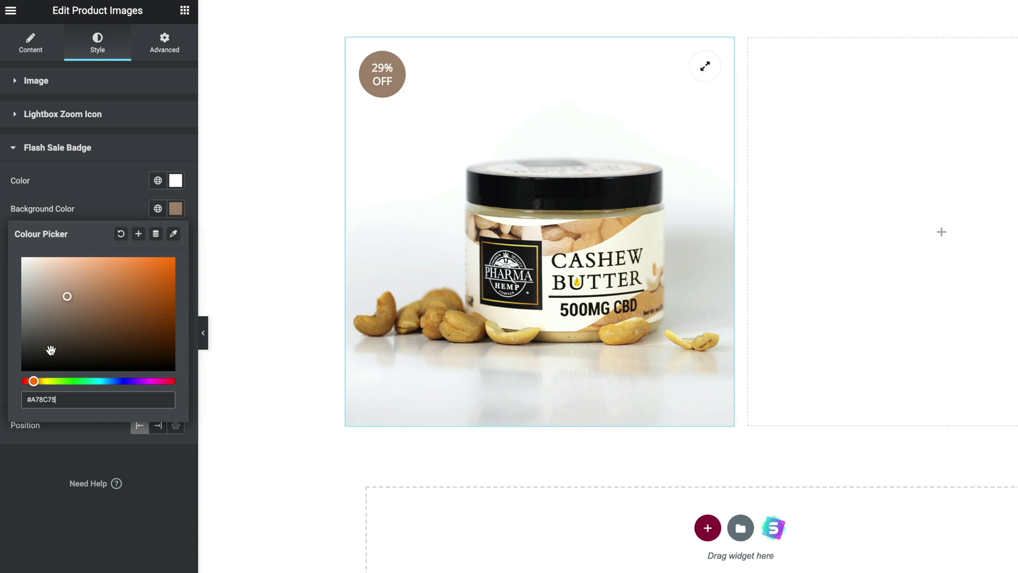
click(150, 270)
click(151, 270)
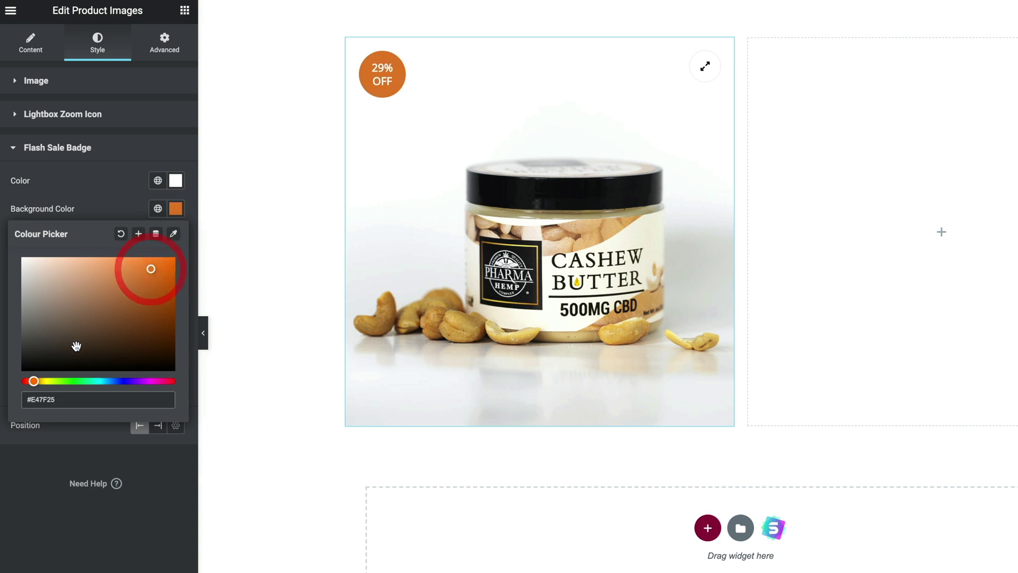
click(40, 485)
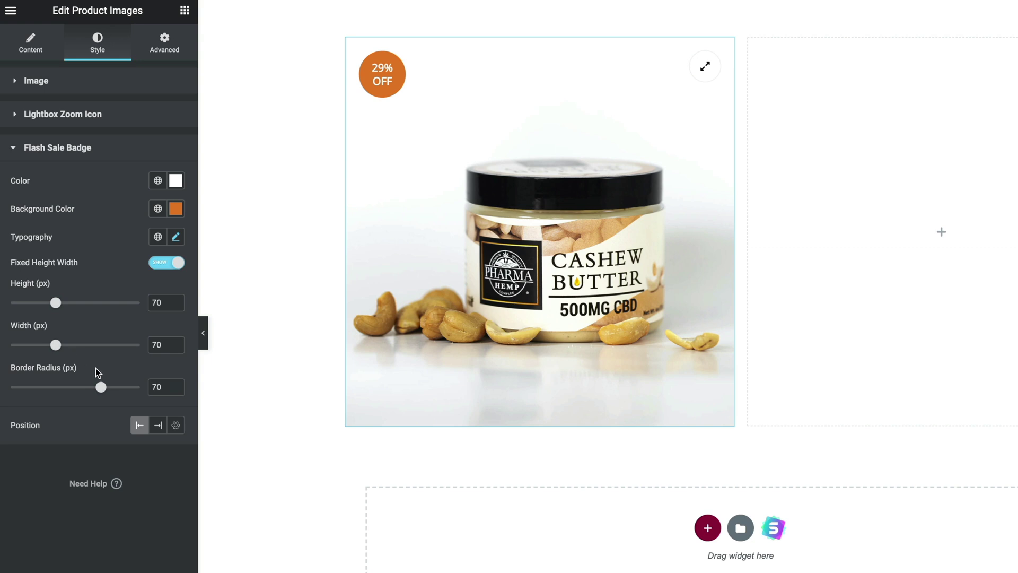
Set the flash sale badge position to Top Left on the image
click(158, 425)
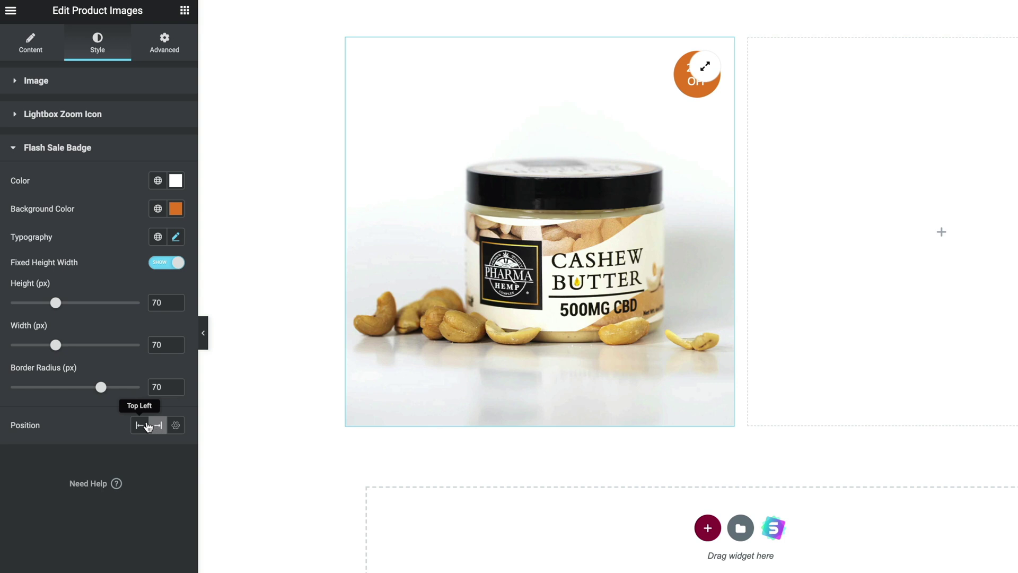
click(146, 426)
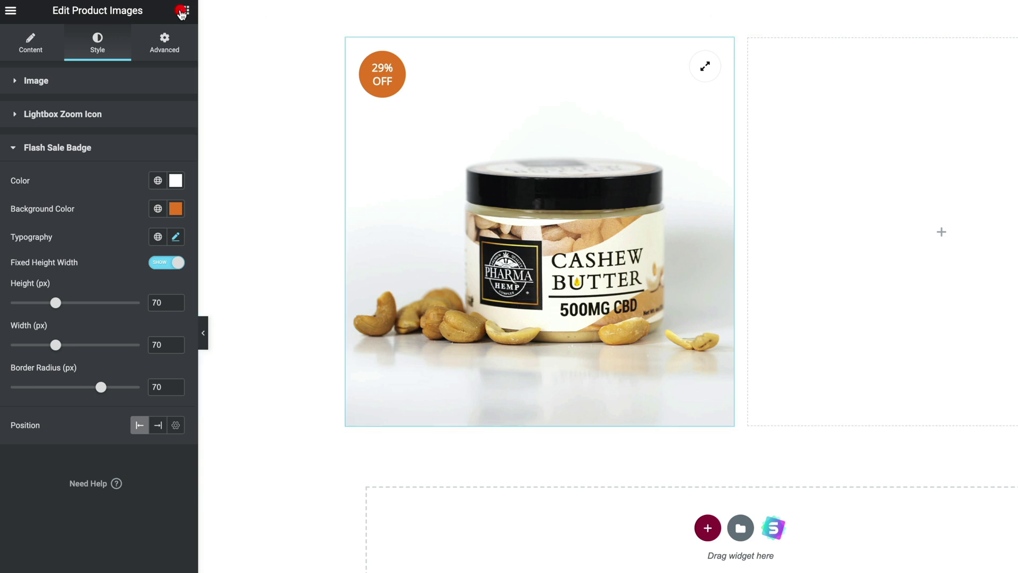
click(184, 11)
Add the Product Title widget showing CASHEW BUTTER to the right column as an H2
scroll(138, 312, down, 4)
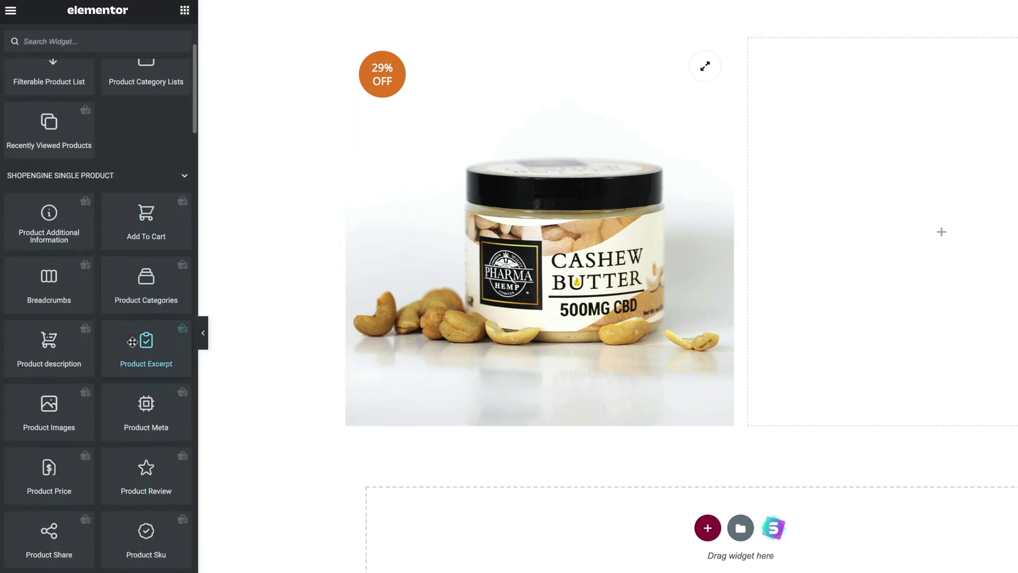
scroll(132, 342, down, 2)
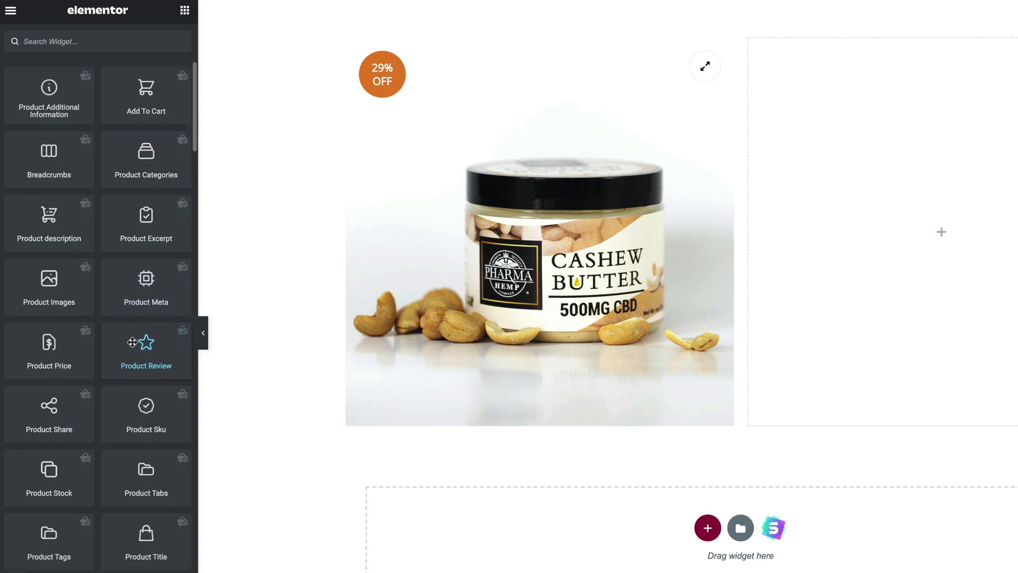
drag(145, 530, 870, 116)
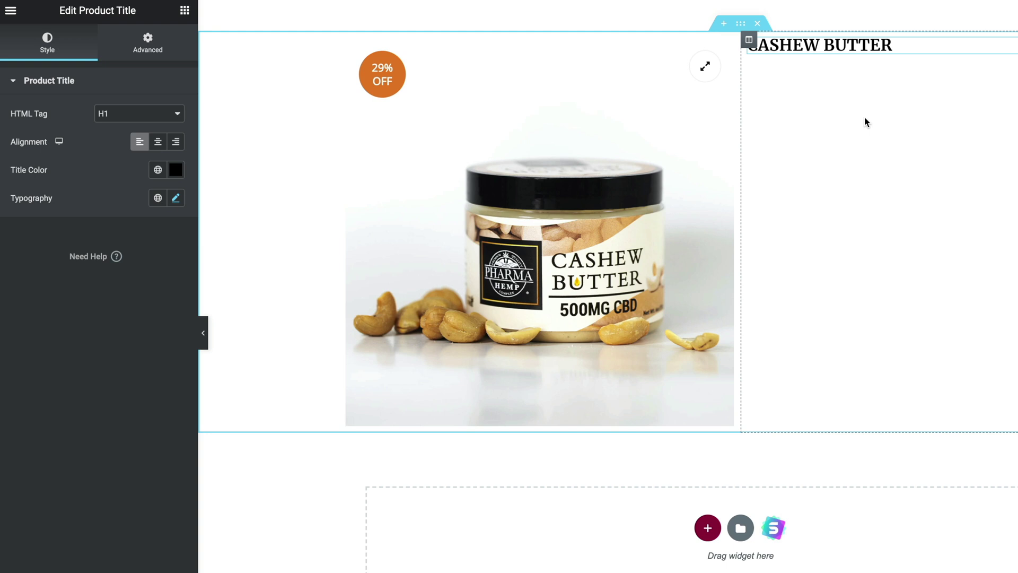
click(112, 121)
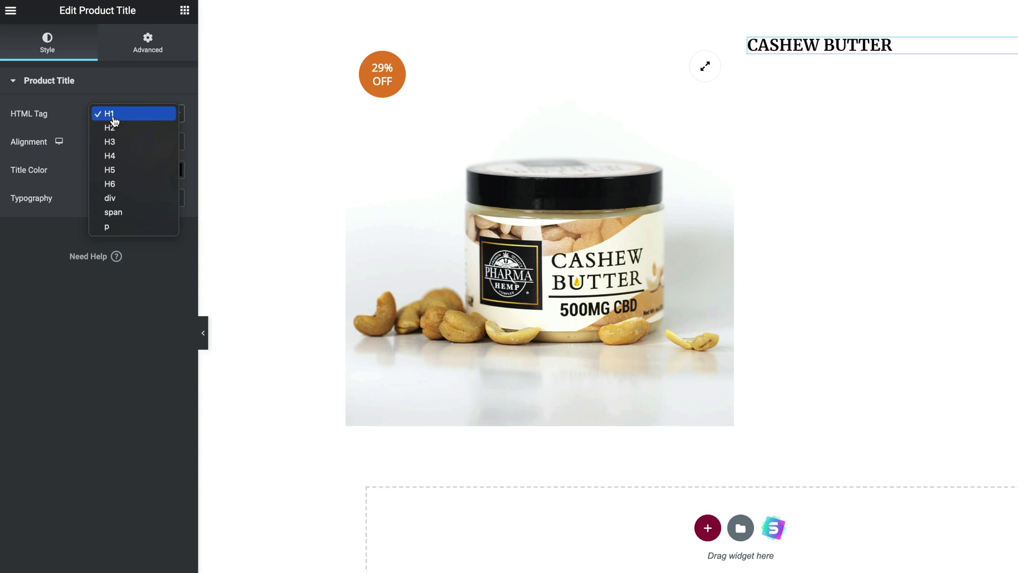
click(114, 129)
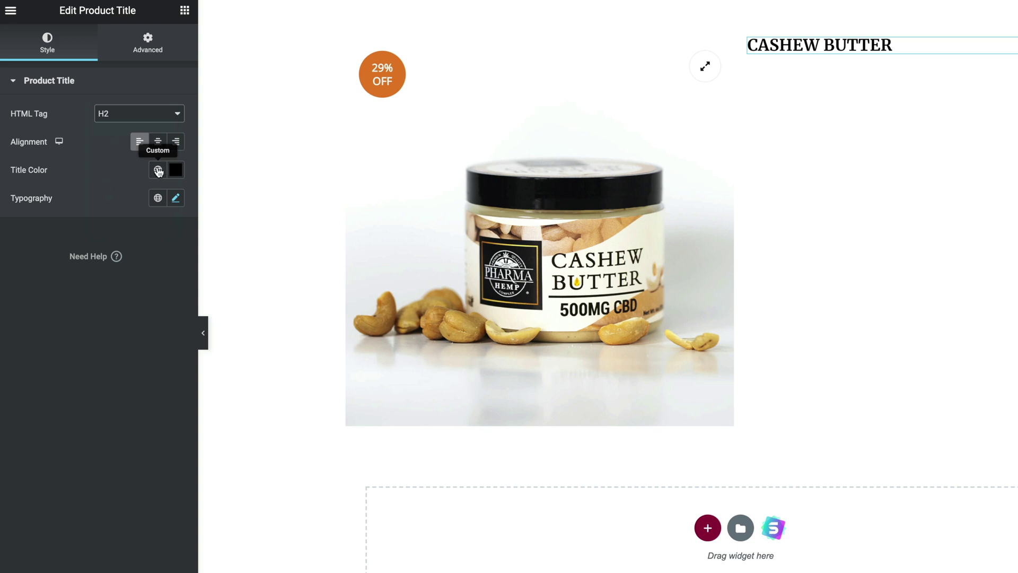
click(146, 41)
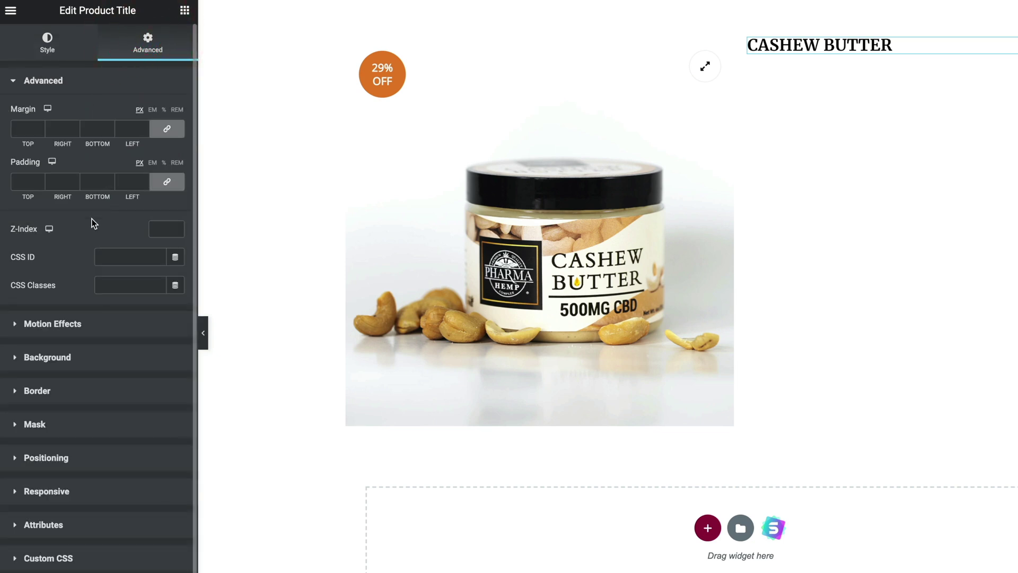
click(46, 38)
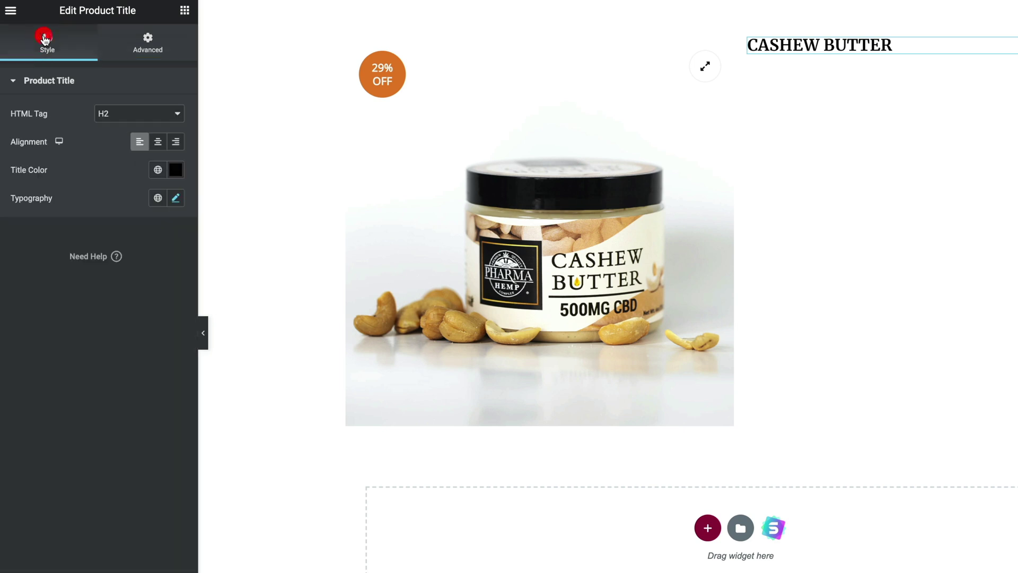
click(184, 11)
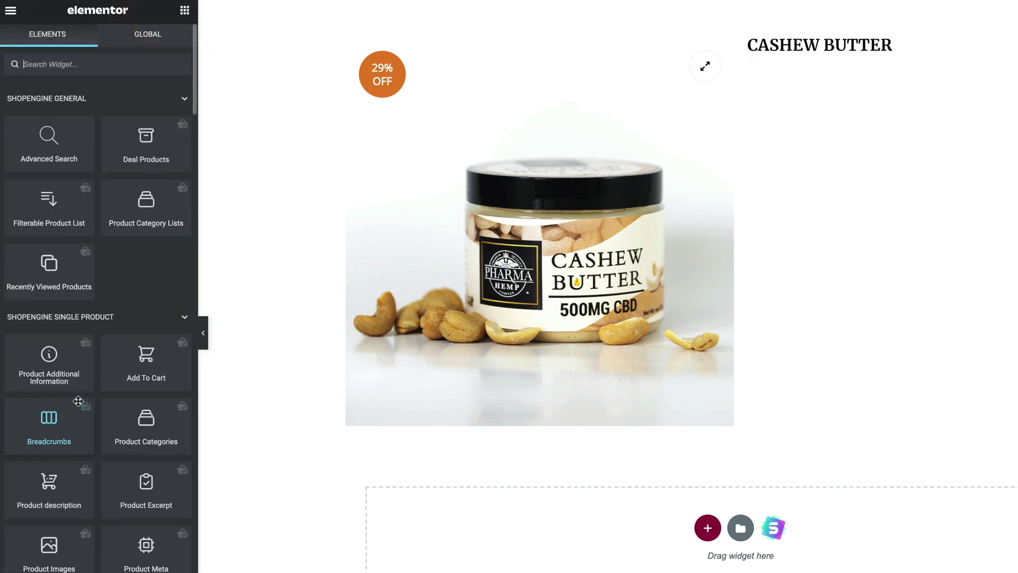
scroll(80, 403, down, 3)
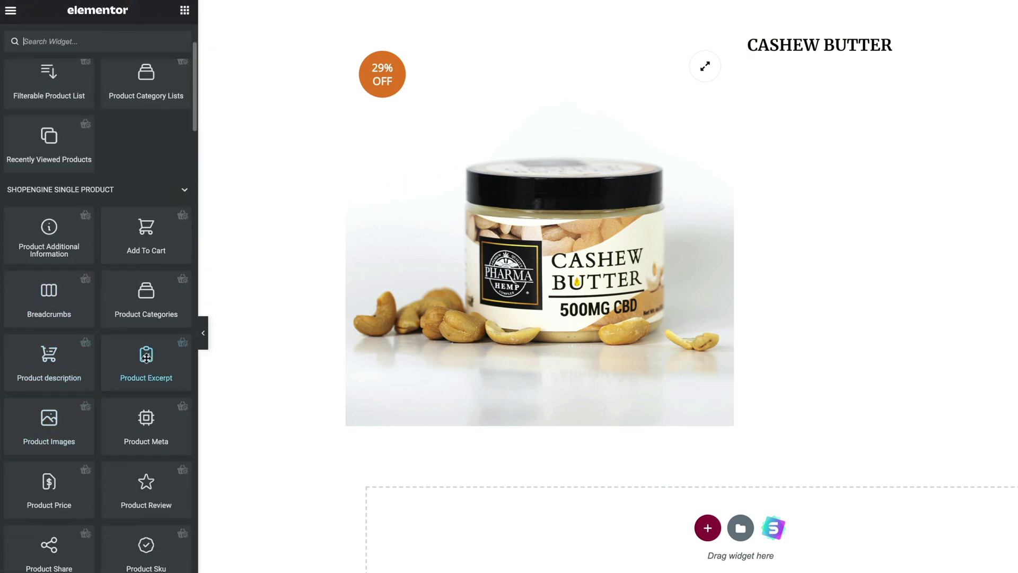
Add Product Excerpt below the title and Product Price (£35.00/£25.00) between title and excerpt
drag(147, 358, 883, 56)
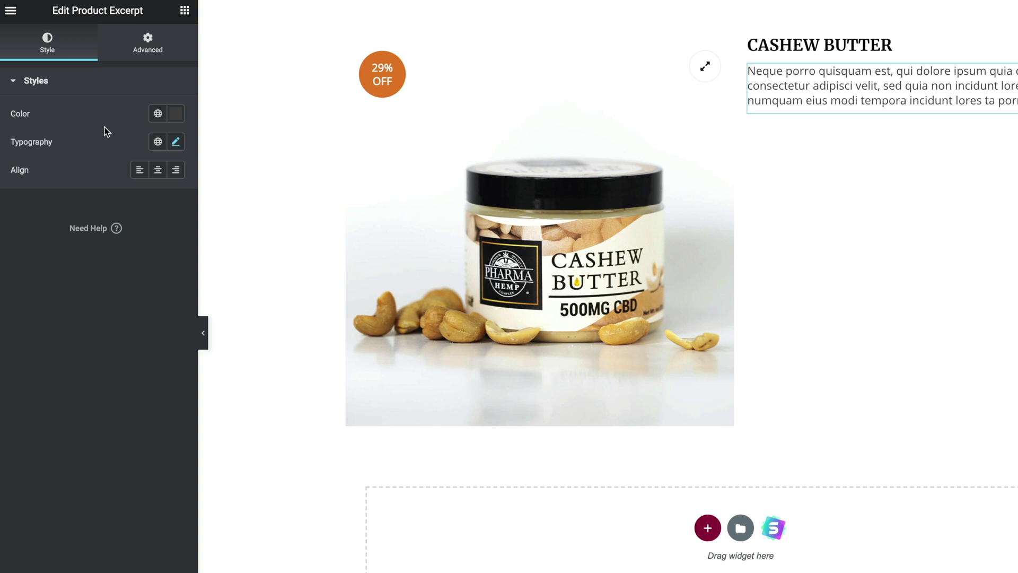
click(184, 10)
scroll(119, 361, down, 5)
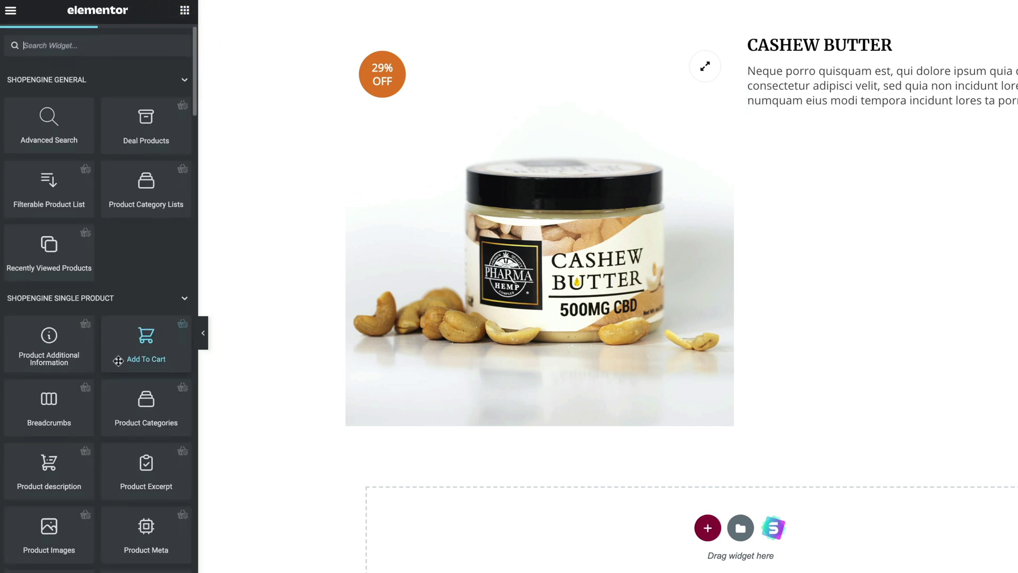
drag(49, 408, 943, 57)
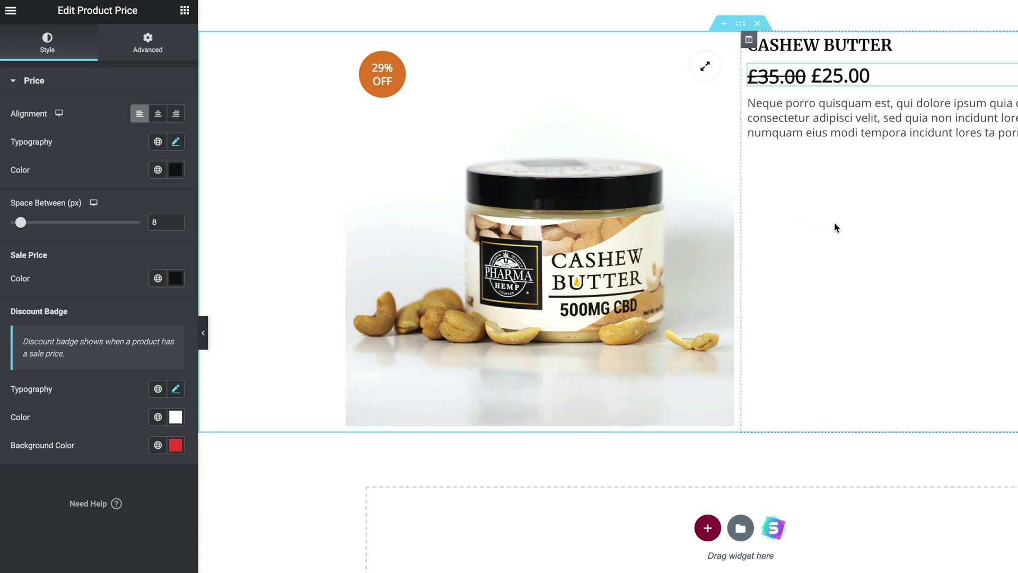
click(185, 11)
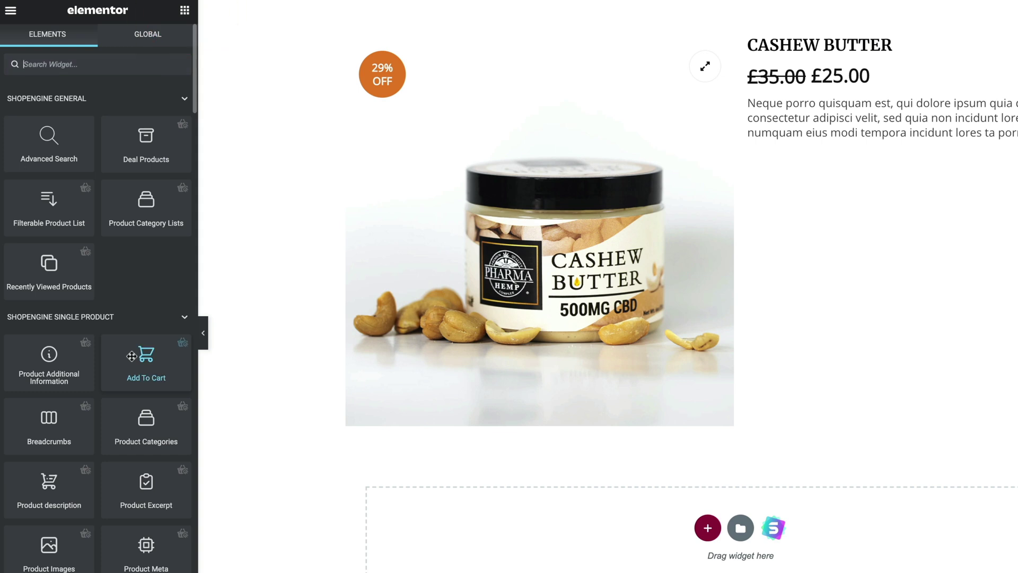
Add the Add To Cart widget below the excerpt with Both Side quantity buttons
drag(132, 356, 847, 139)
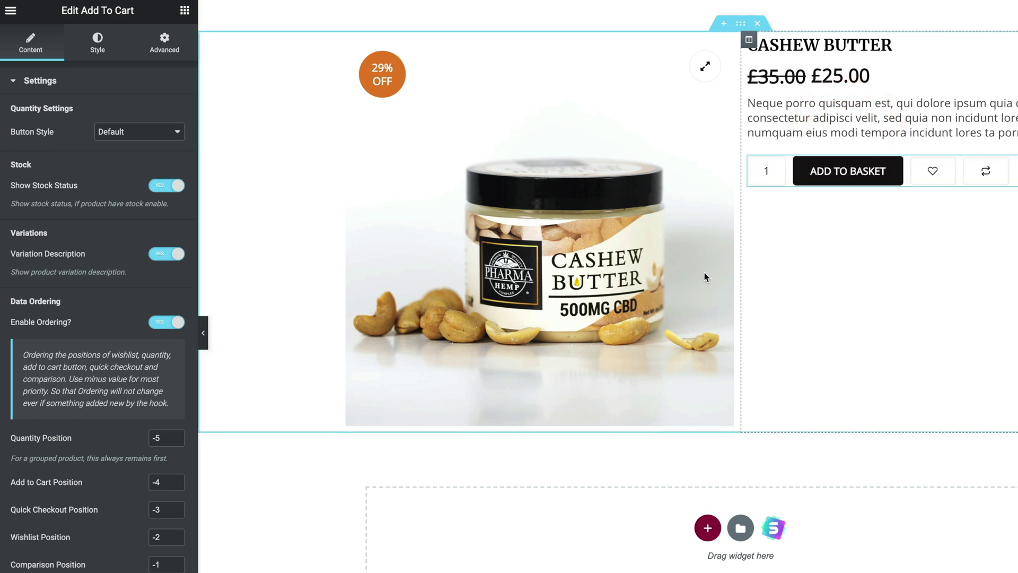
click(146, 132)
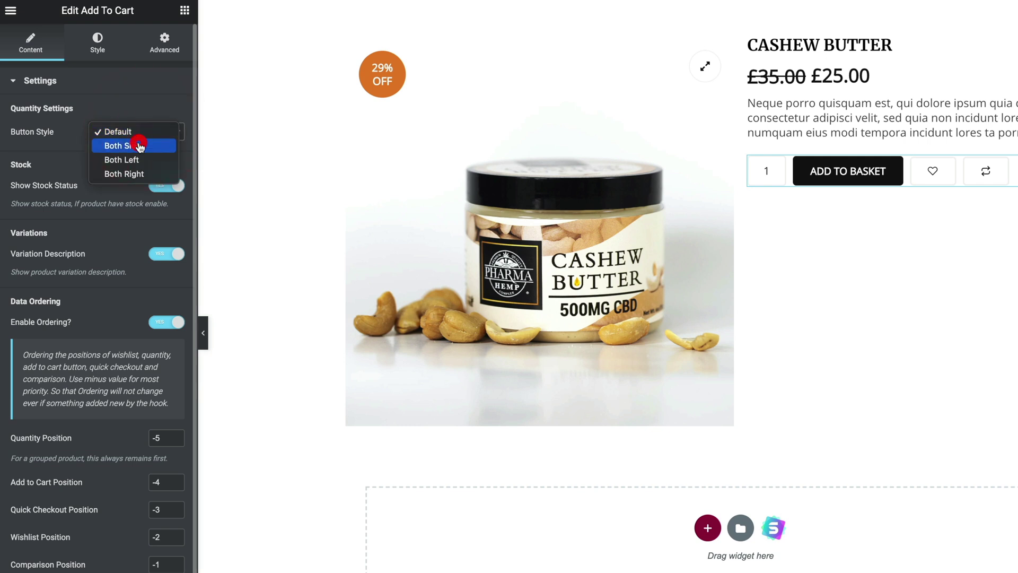
click(140, 146)
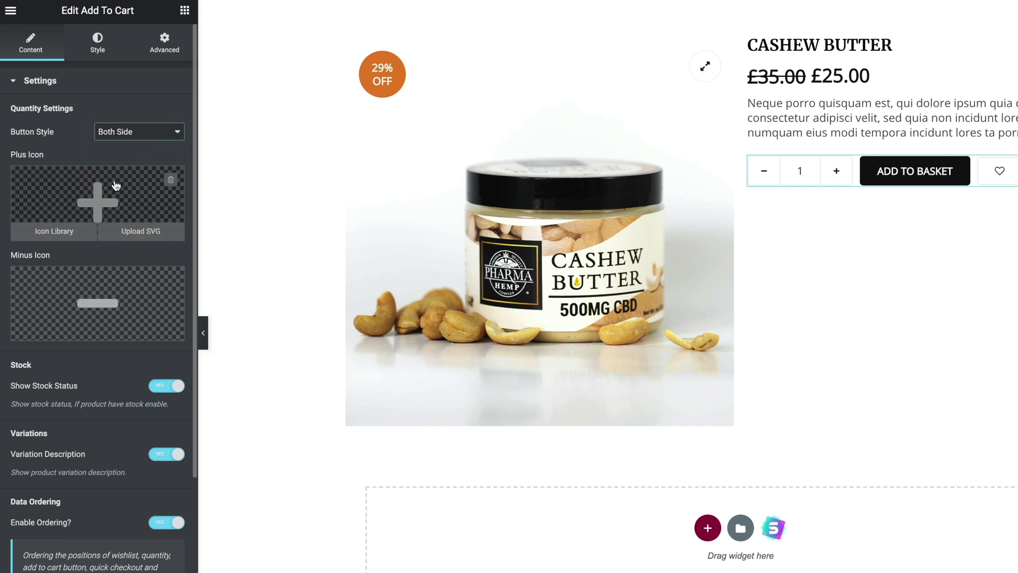
scroll(116, 371, down, 4)
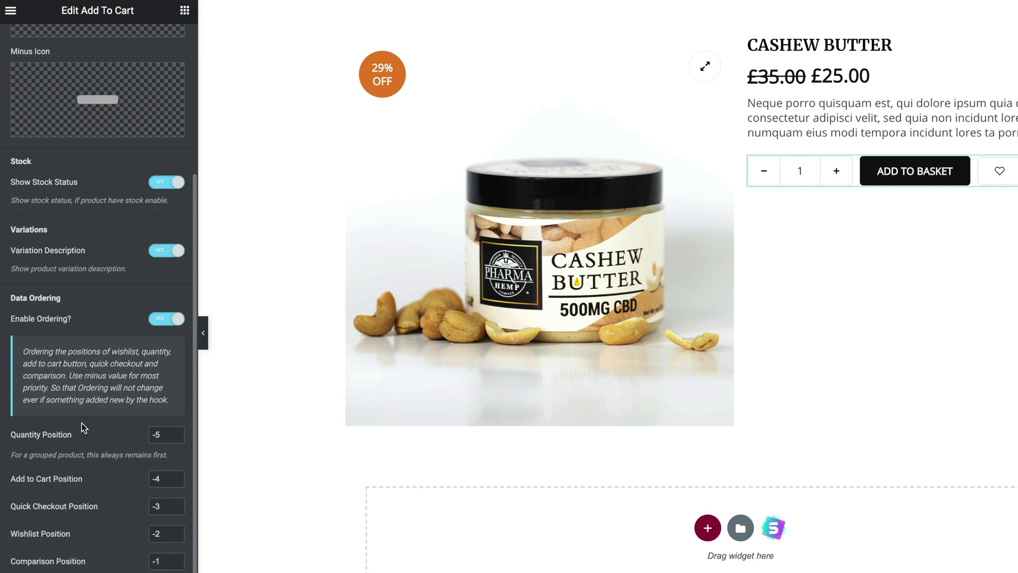
scroll(83, 427, up, 5)
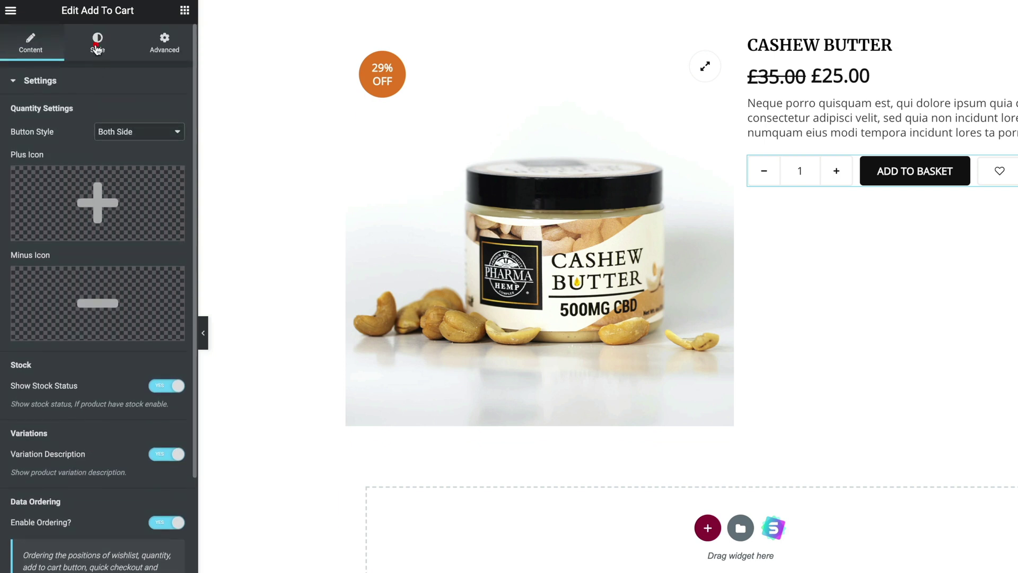
Show Add To Cart's Style tab, expanding and then collapsing the Variations section
click(97, 46)
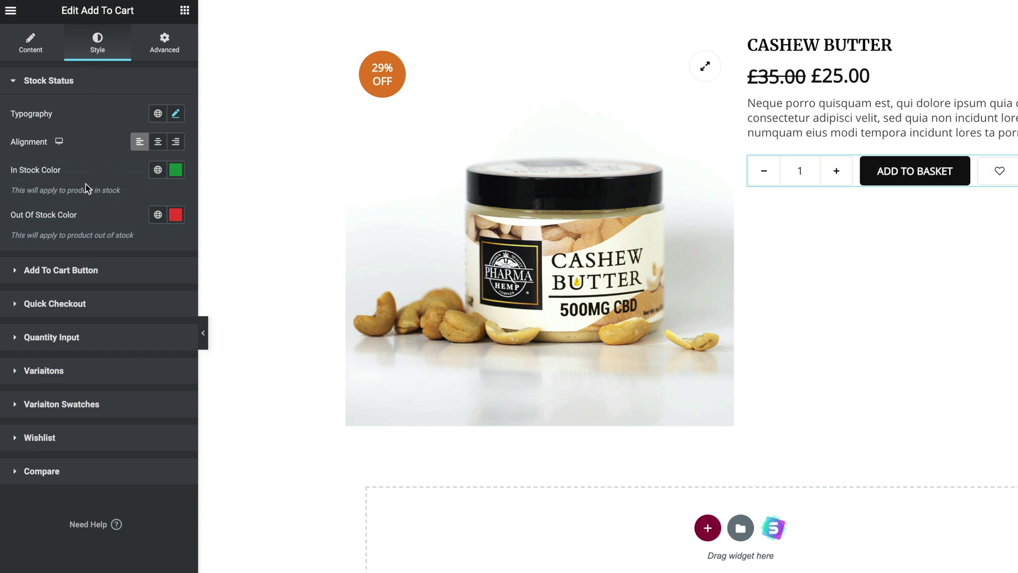
click(56, 371)
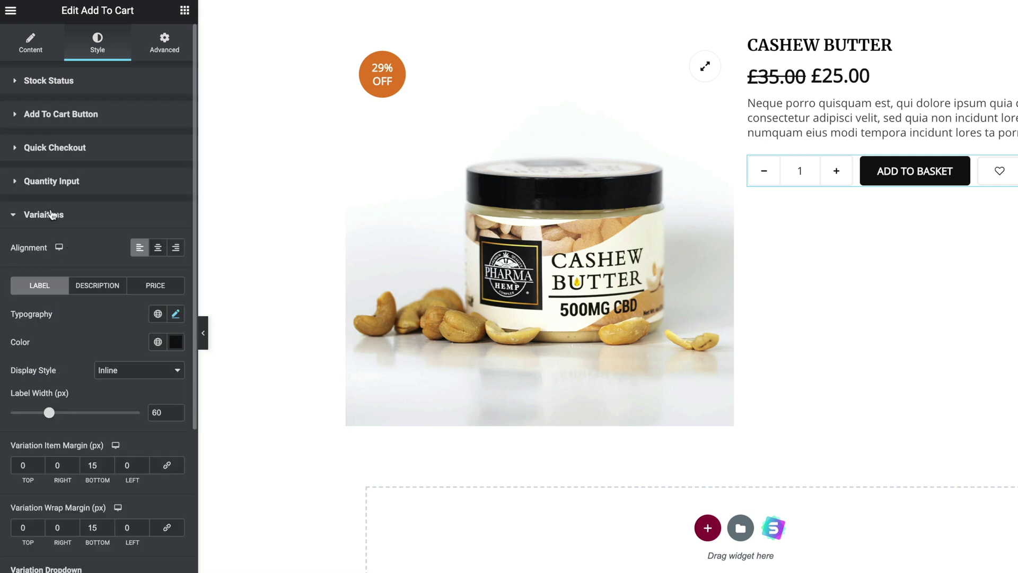
click(51, 215)
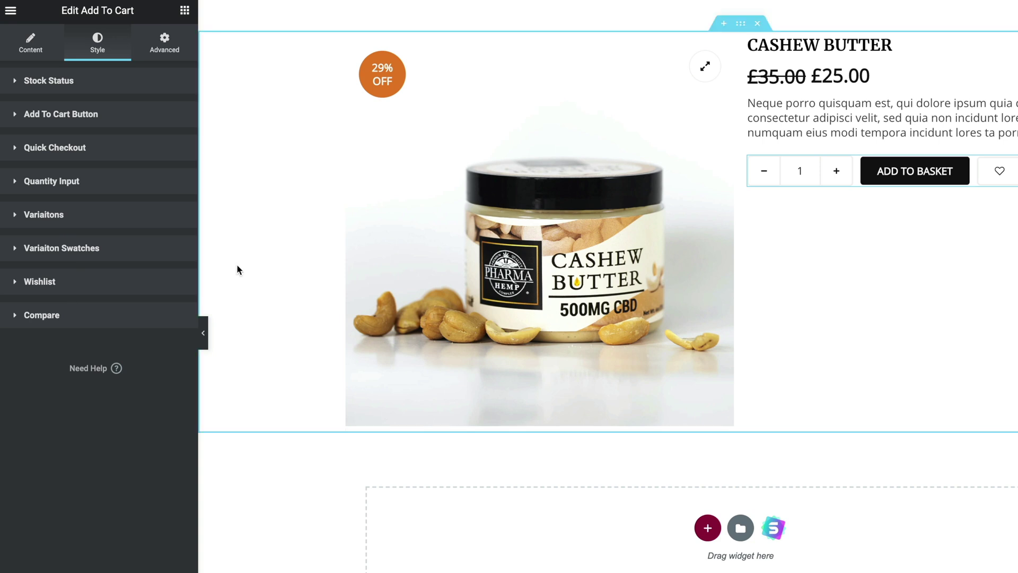
Give the ADD TO BASKET button the saved green Saved Color #4 (#8BC34A) background
click(58, 115)
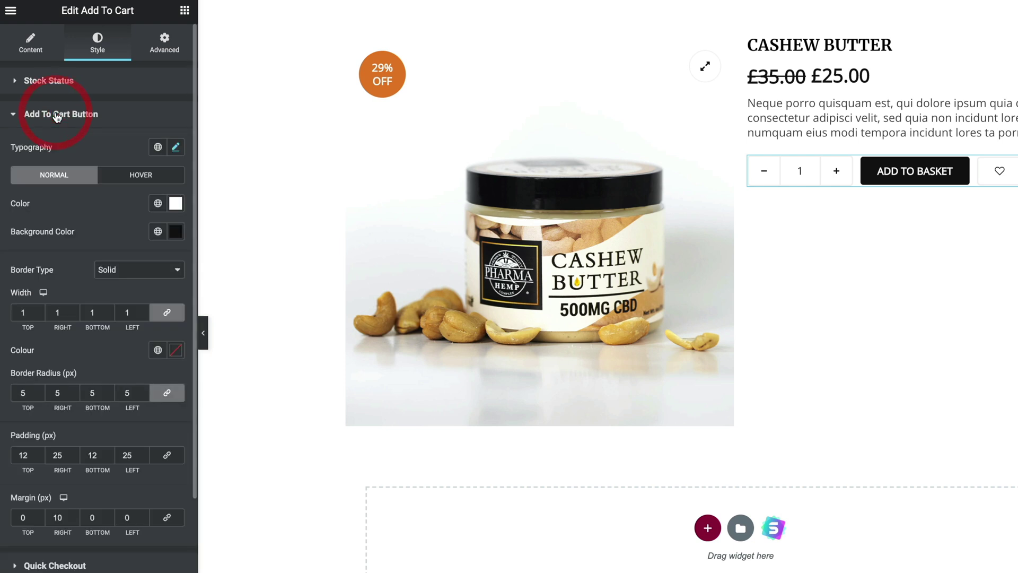
click(157, 234)
scroll(84, 422, down, 3)
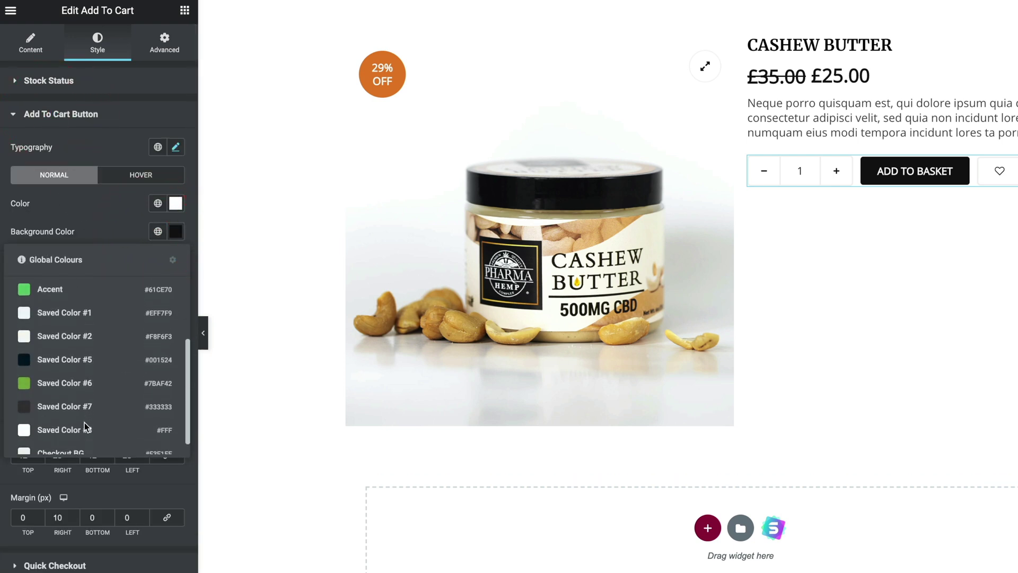
scroll(85, 427, up, 3)
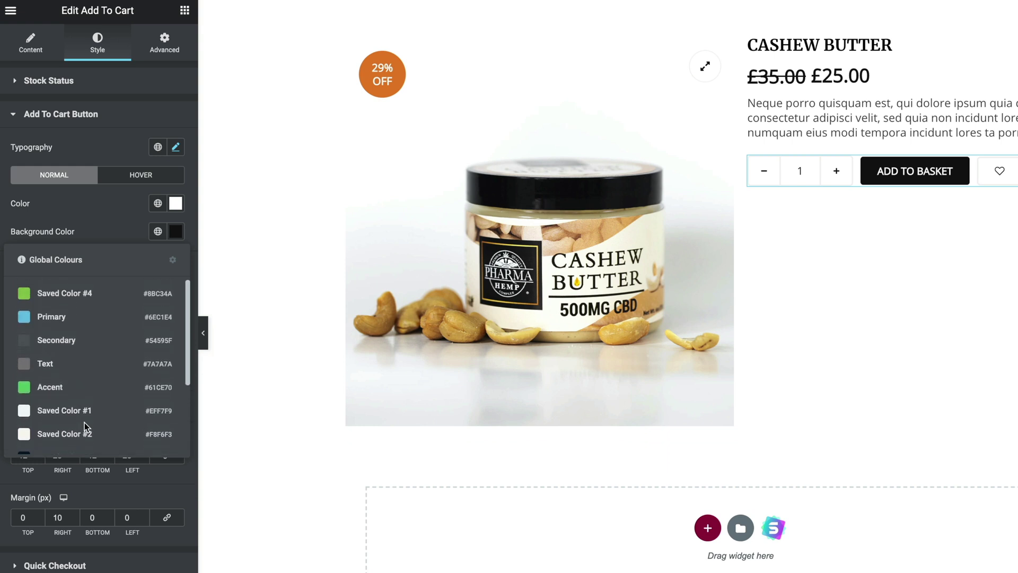
click(69, 297)
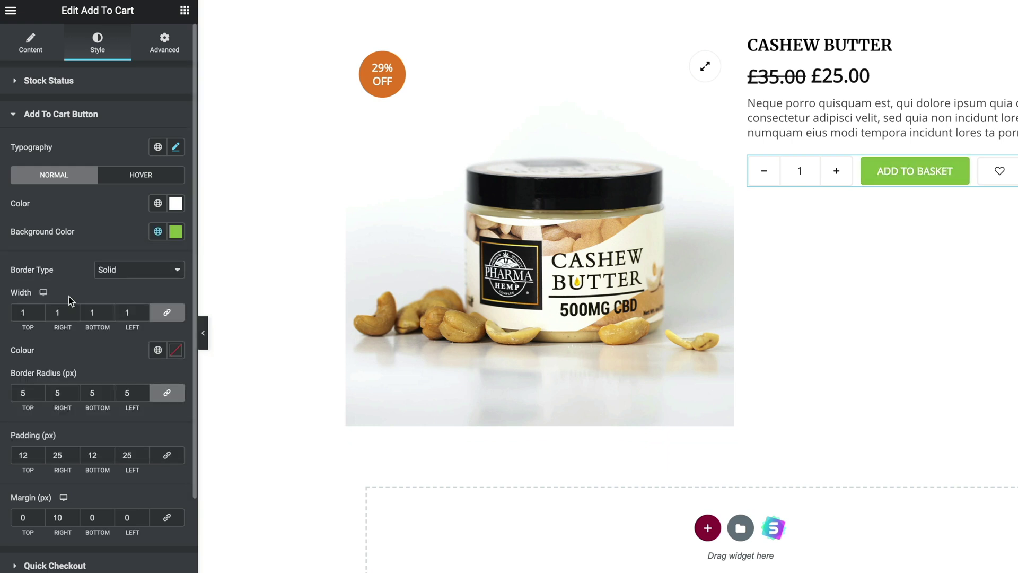
click(106, 216)
click(83, 117)
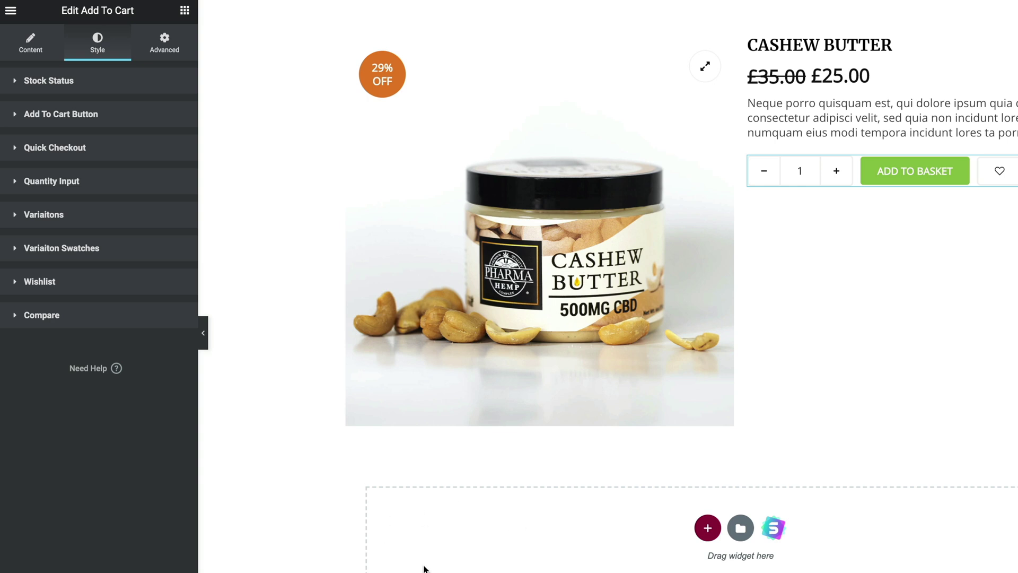
click(184, 11)
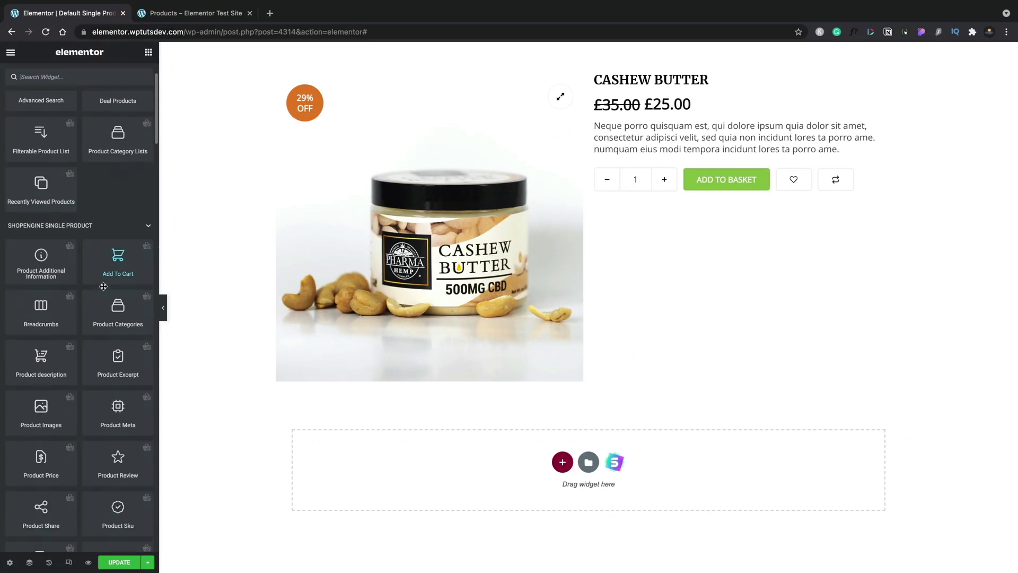
Place a Product Tabs widget below the product section, discarding a mistakenly added Product Description
scroll(104, 286, down, 3)
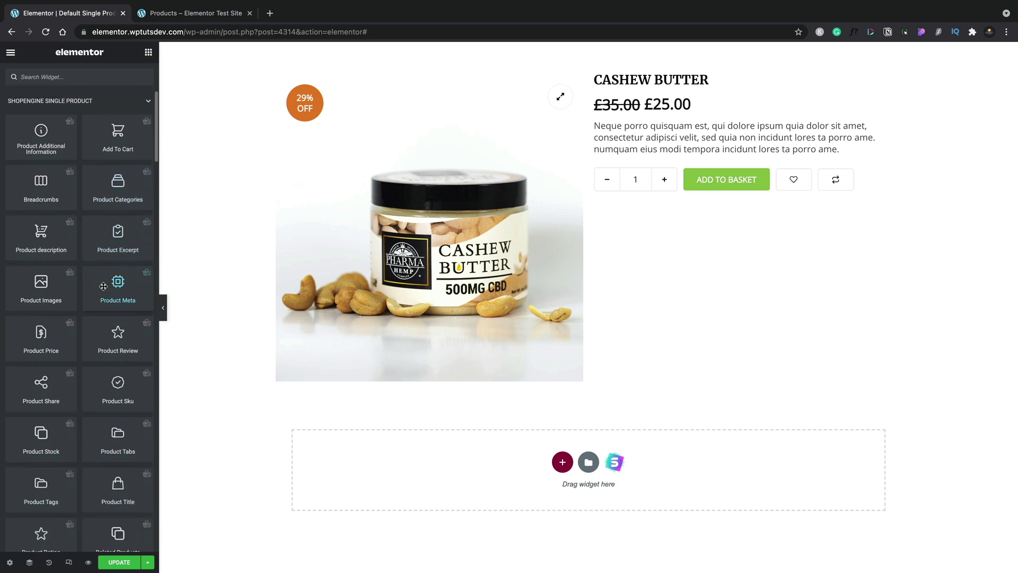
drag(46, 239, 397, 459)
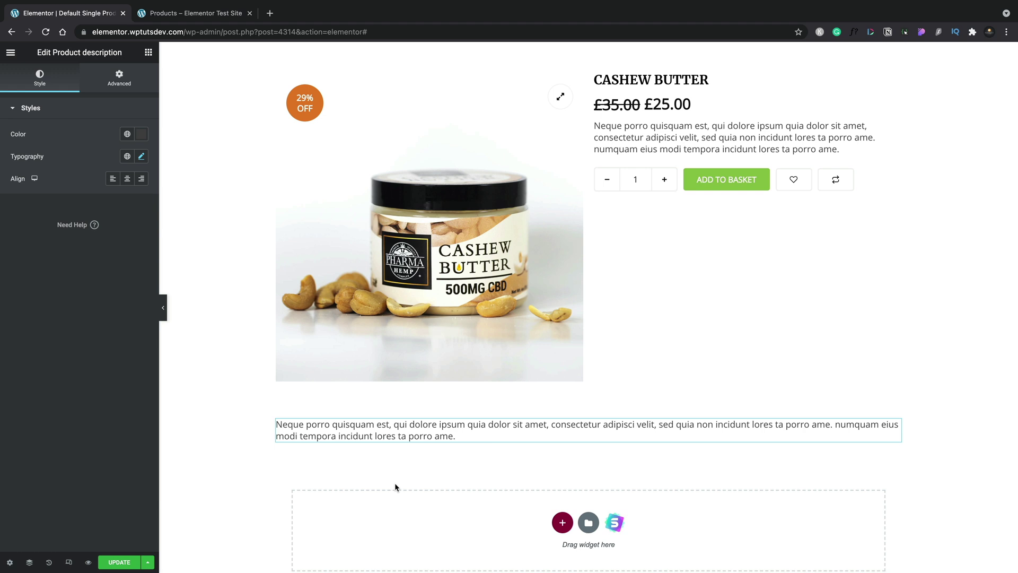
click(602, 408)
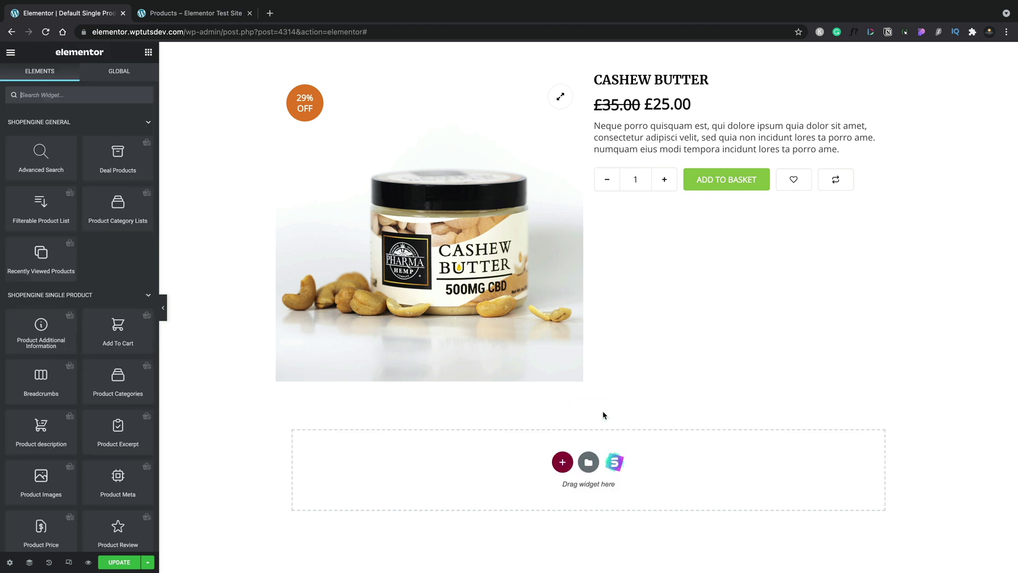
scroll(134, 407, down, 5)
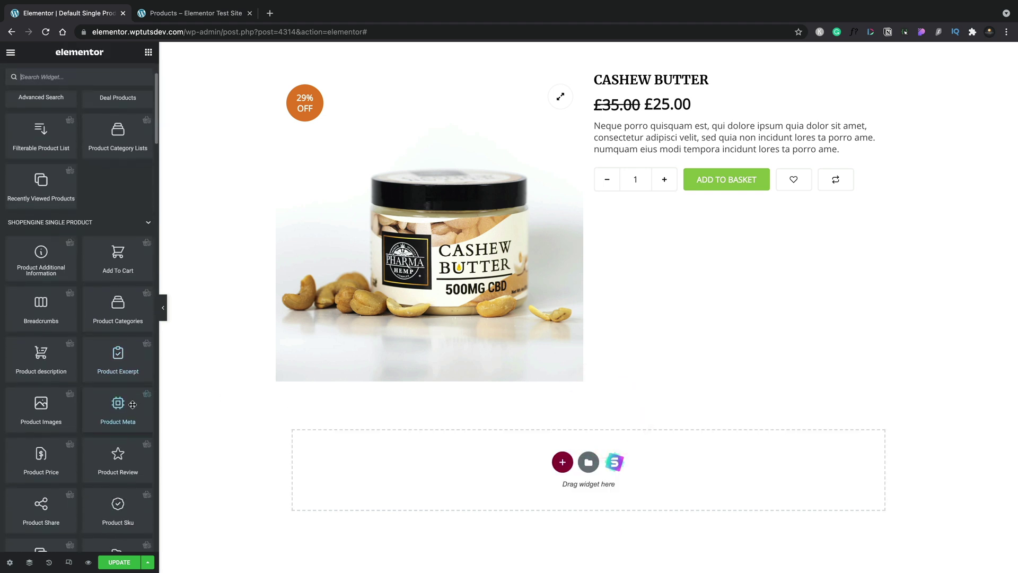
scroll(132, 405, down, 1)
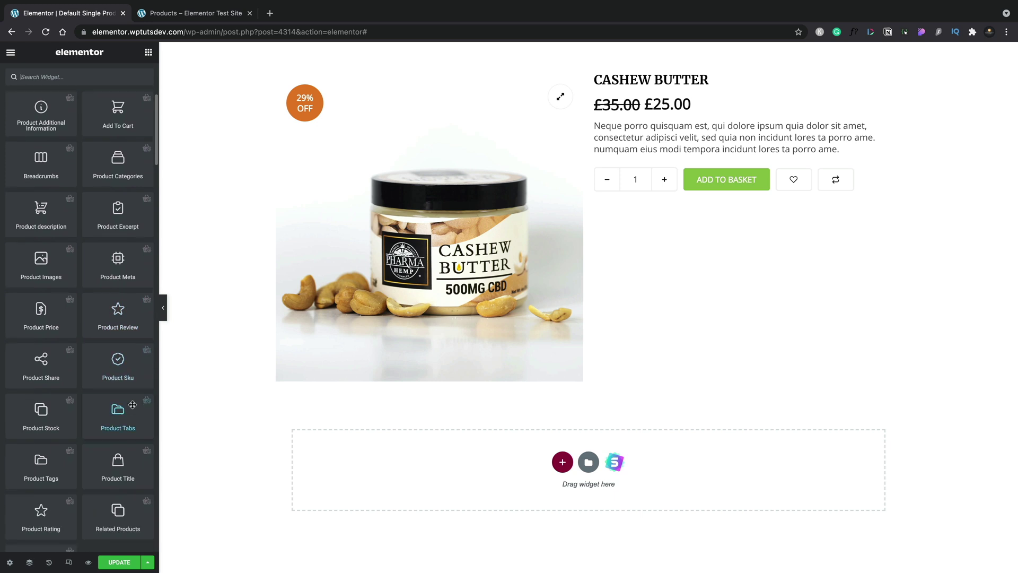
drag(111, 395, 396, 444)
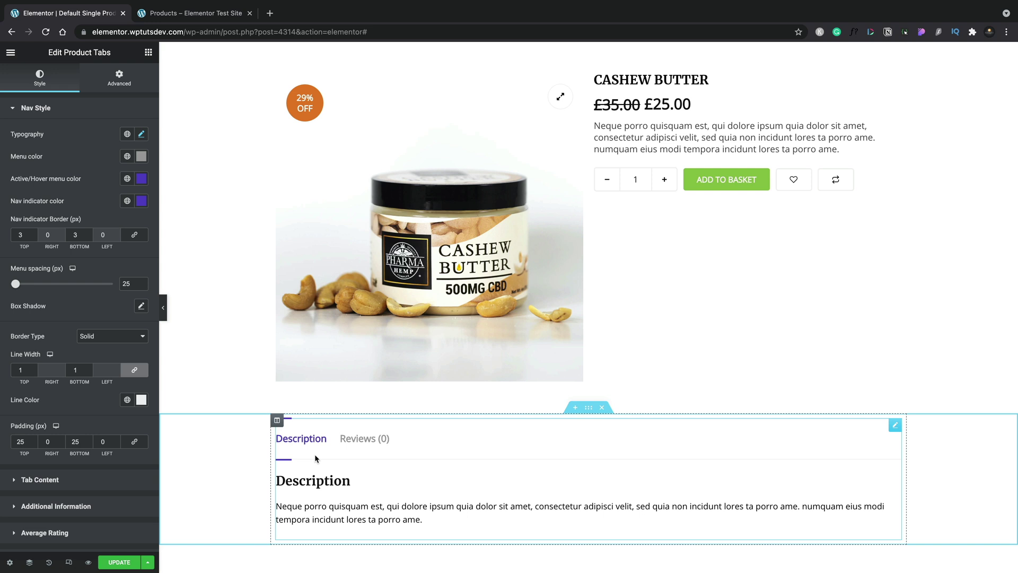
Set the tabs' Active/Hover menu colour to the green Saved Color #4
scroll(88, 410, down, 2)
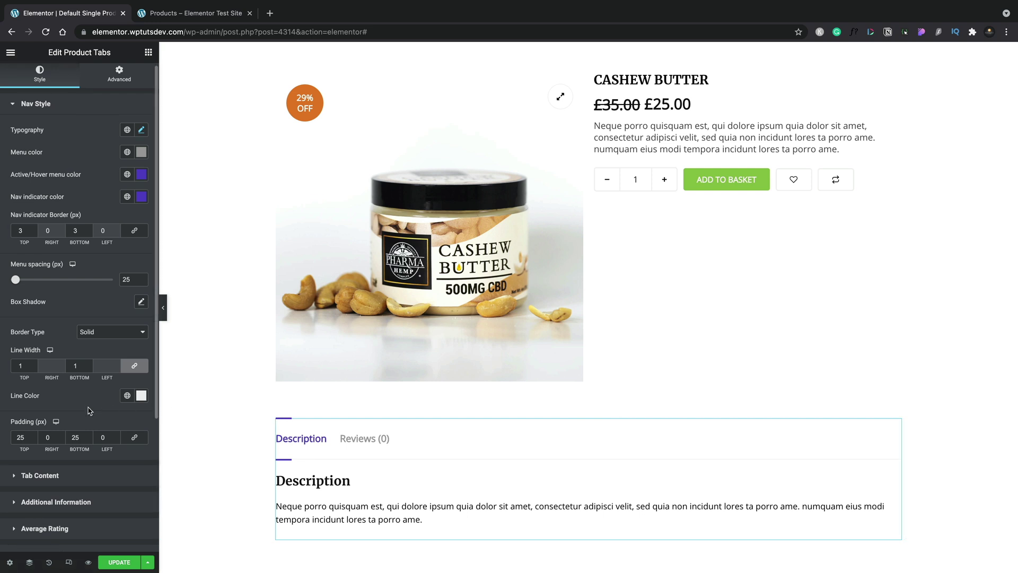
scroll(88, 410, down, 4)
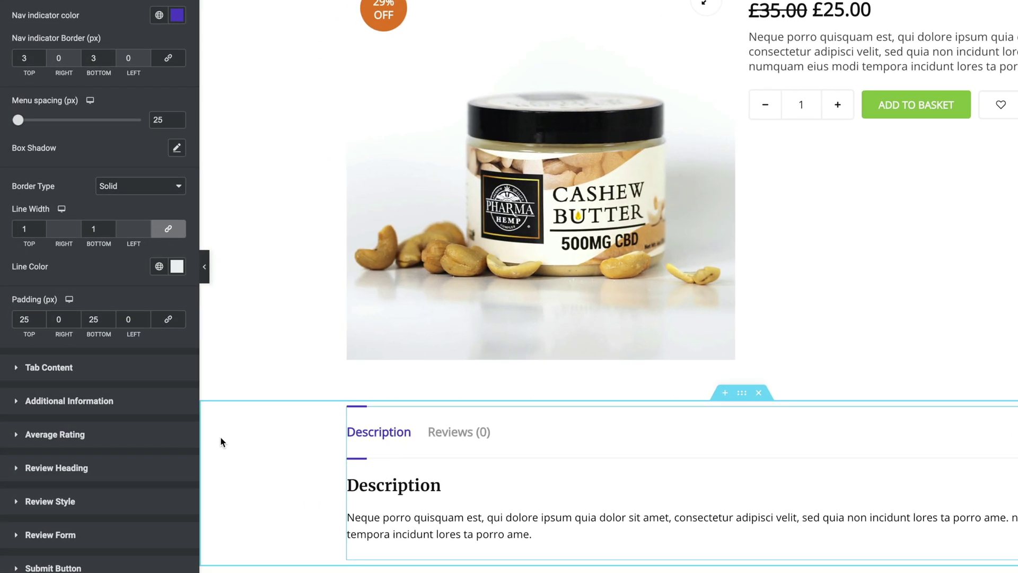
scroll(139, 305, up, 7)
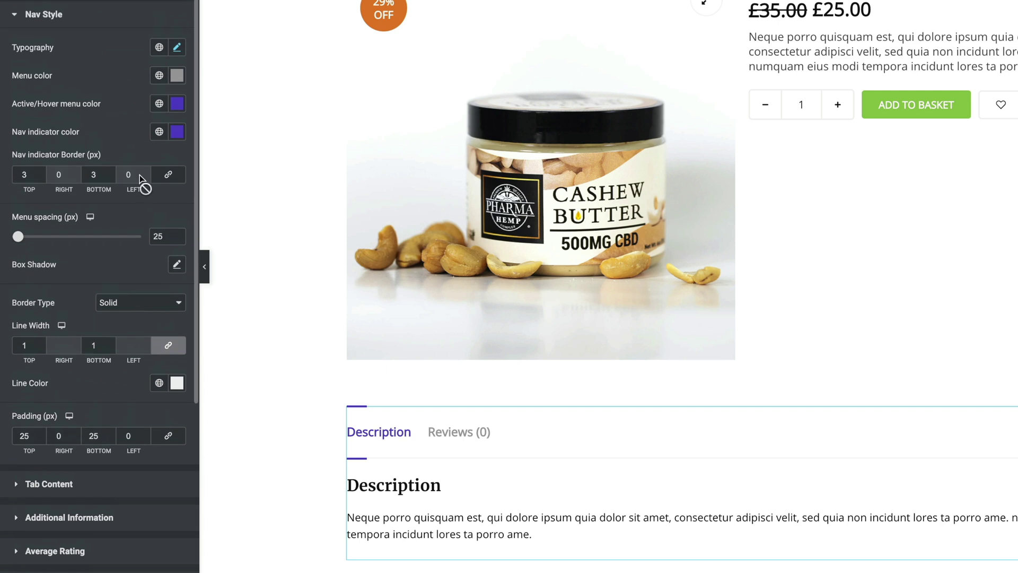
click(159, 103)
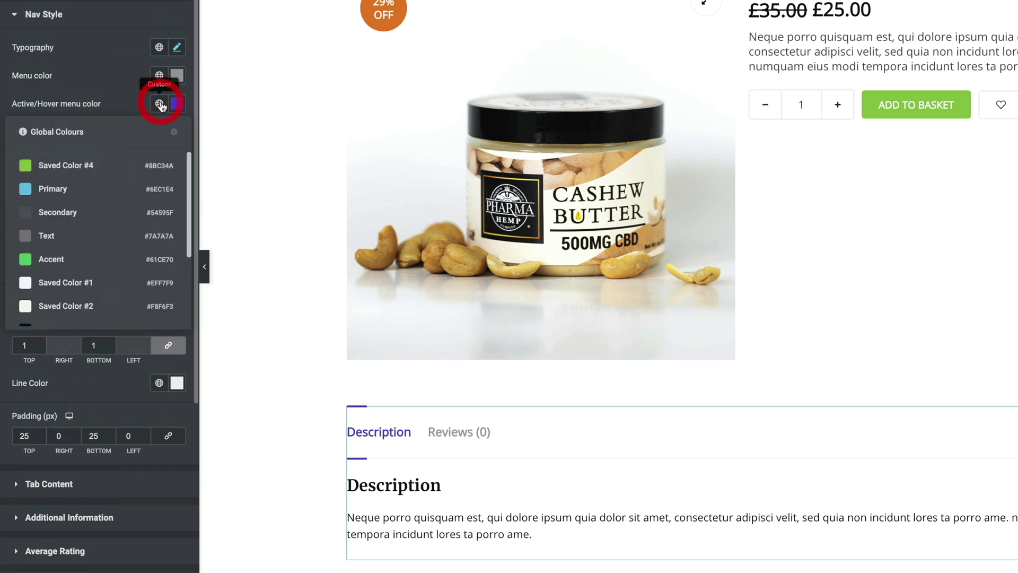
click(92, 164)
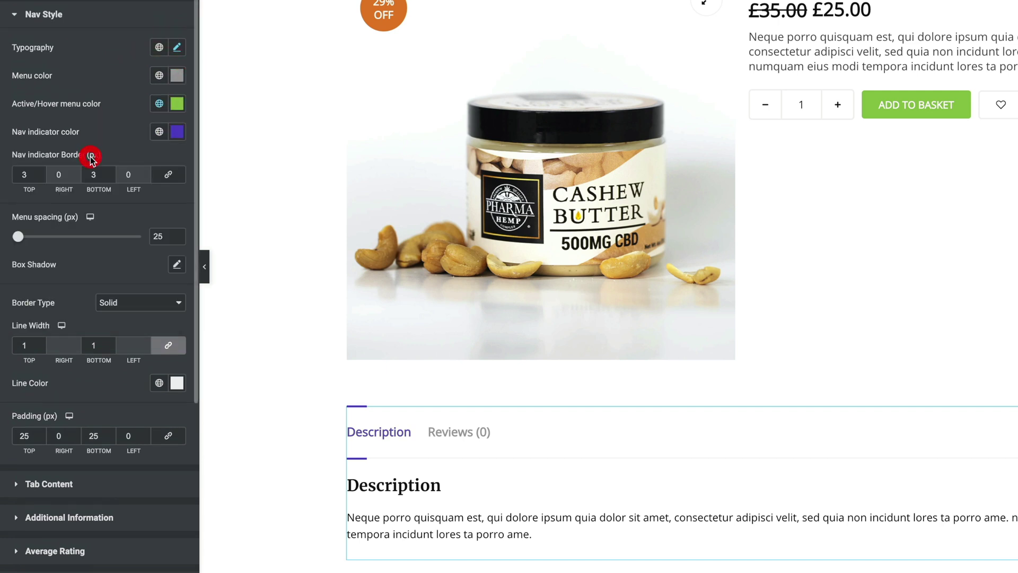
Make the nav indicator line Saved Color #4 green and apply the Secondary global font to tab labels
click(177, 132)
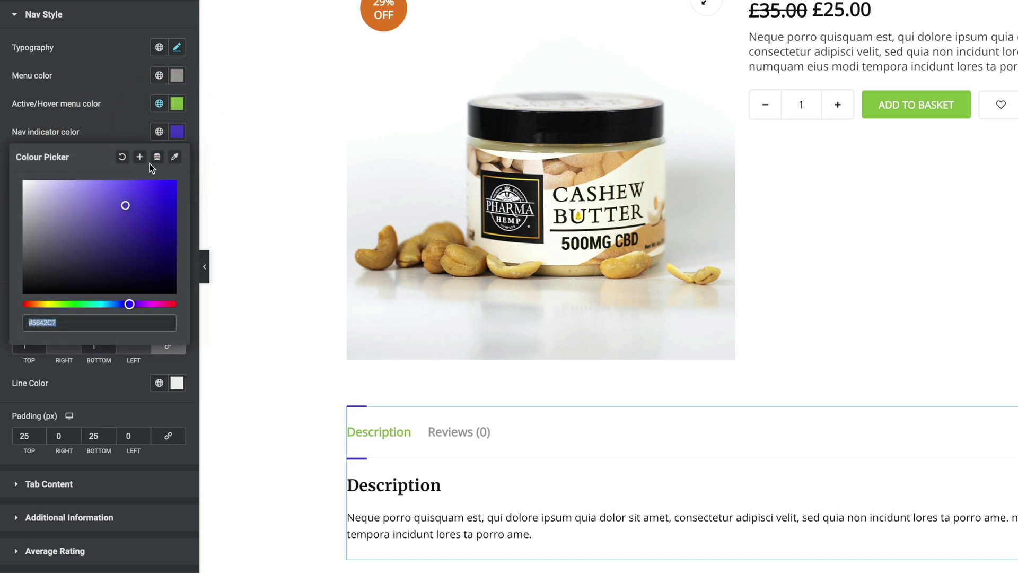
click(138, 127)
click(159, 131)
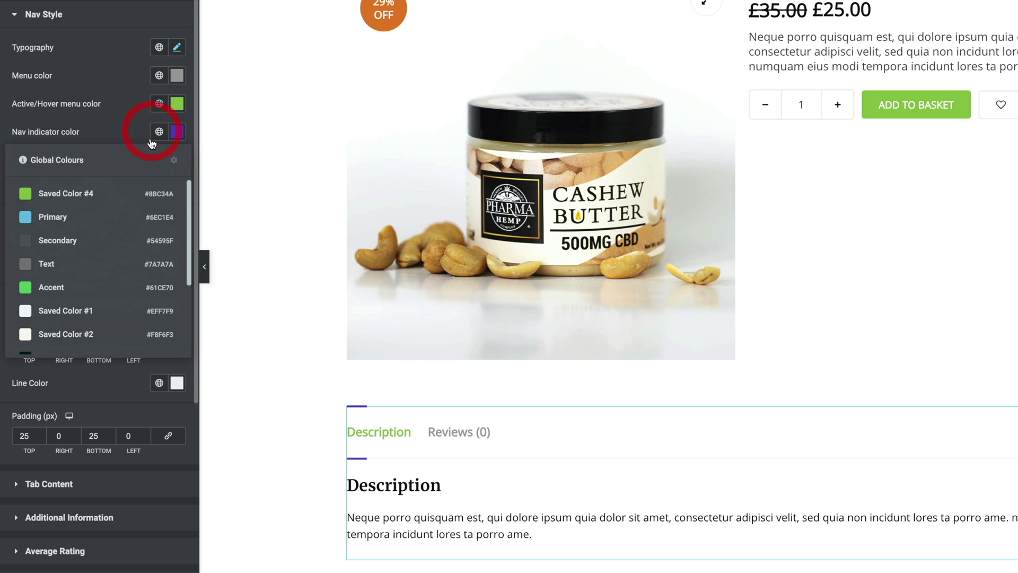
click(91, 193)
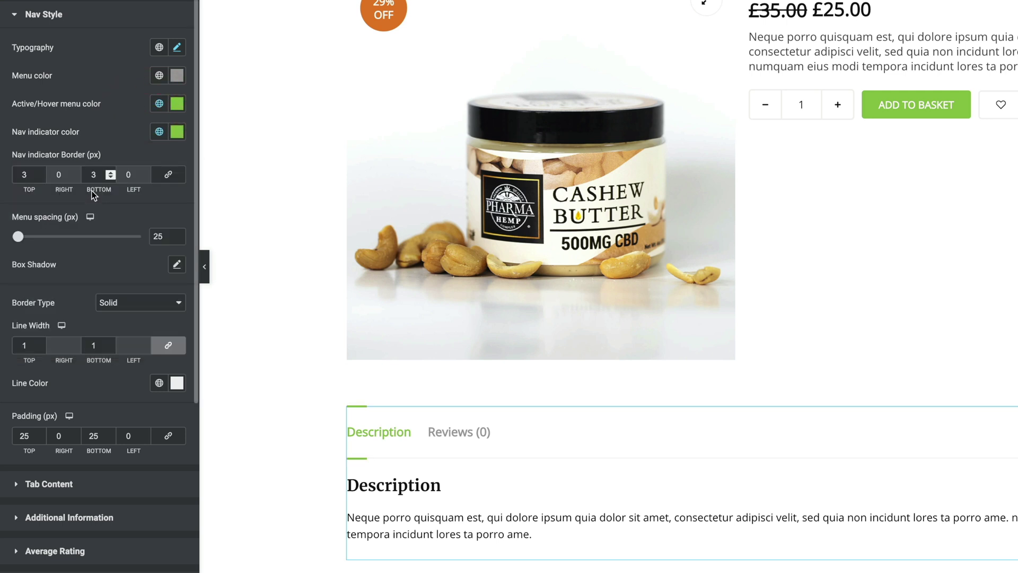
click(159, 47)
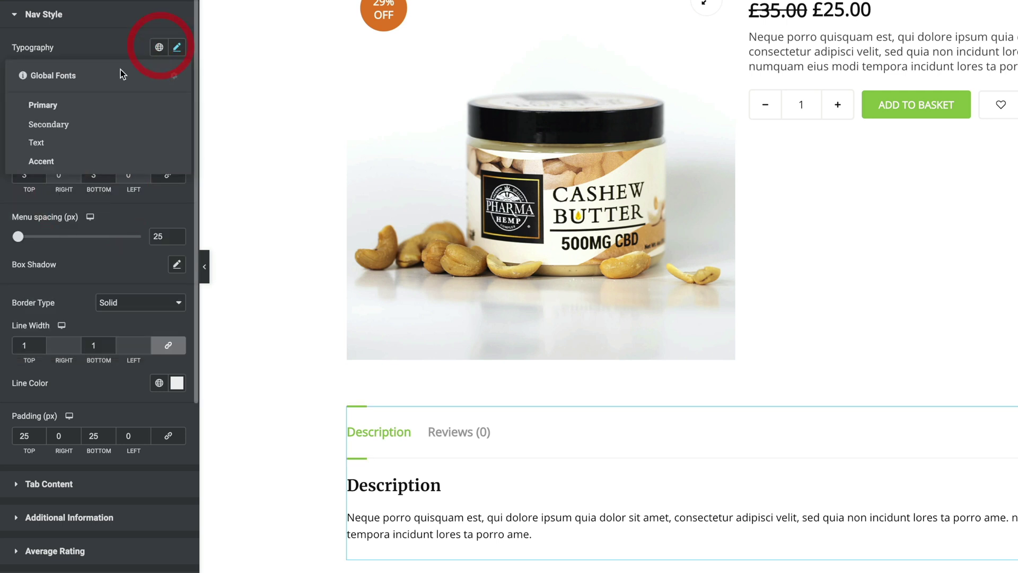
click(70, 123)
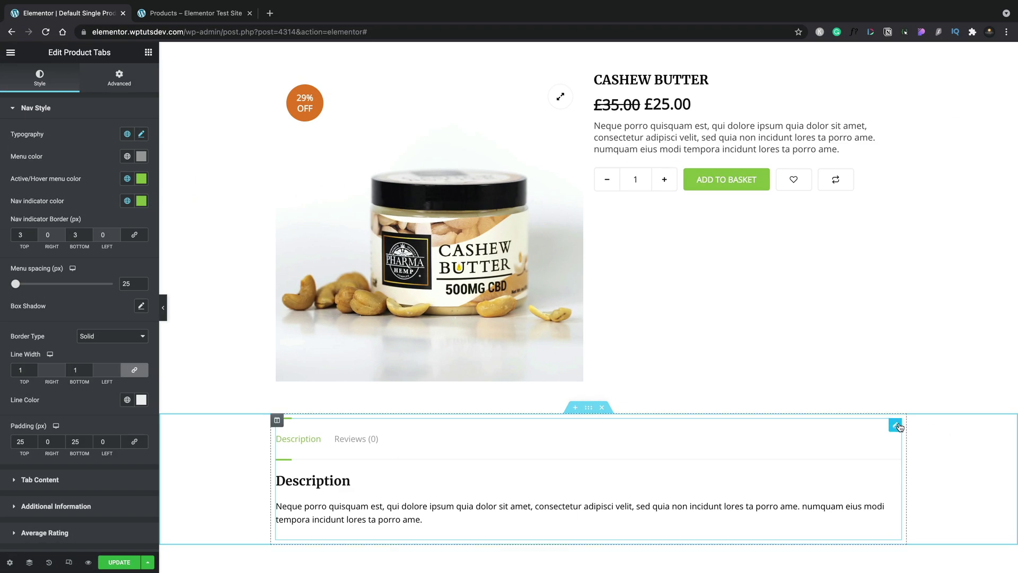
Move Product Tabs under Add to Cart in the right column and delete the Product Excerpt widget
drag(898, 426, 785, 243)
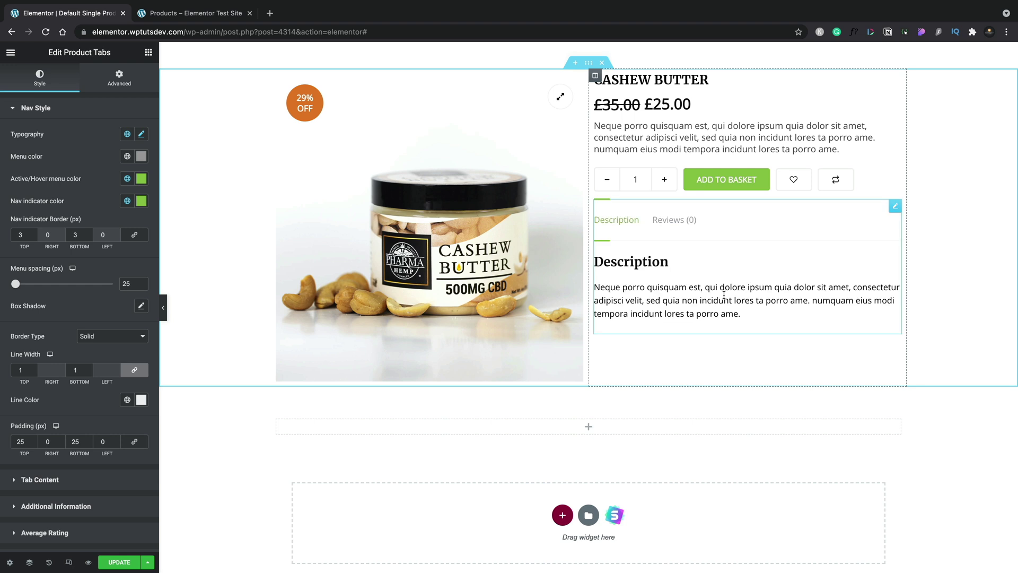
click(894, 128)
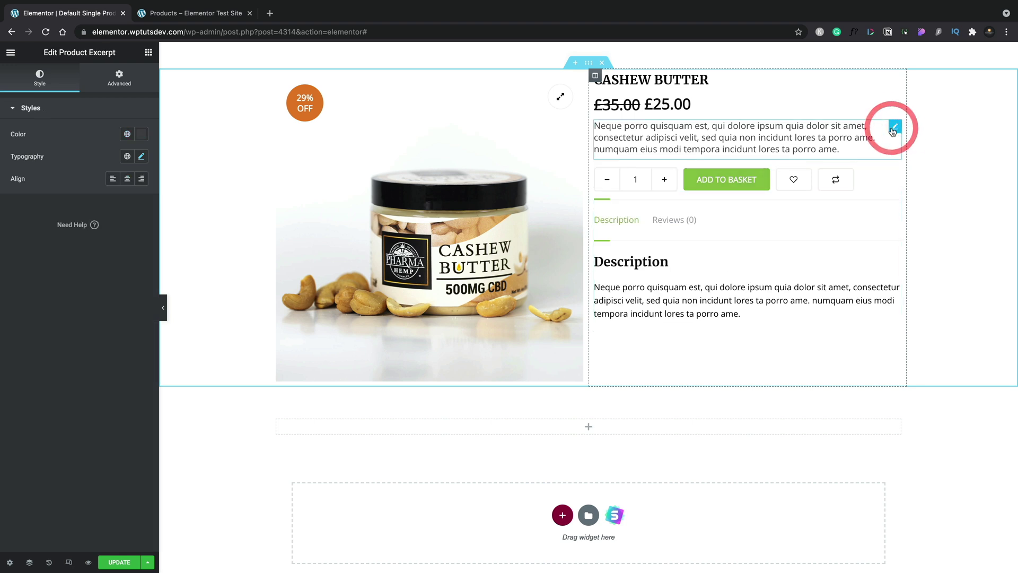
right_click(894, 129)
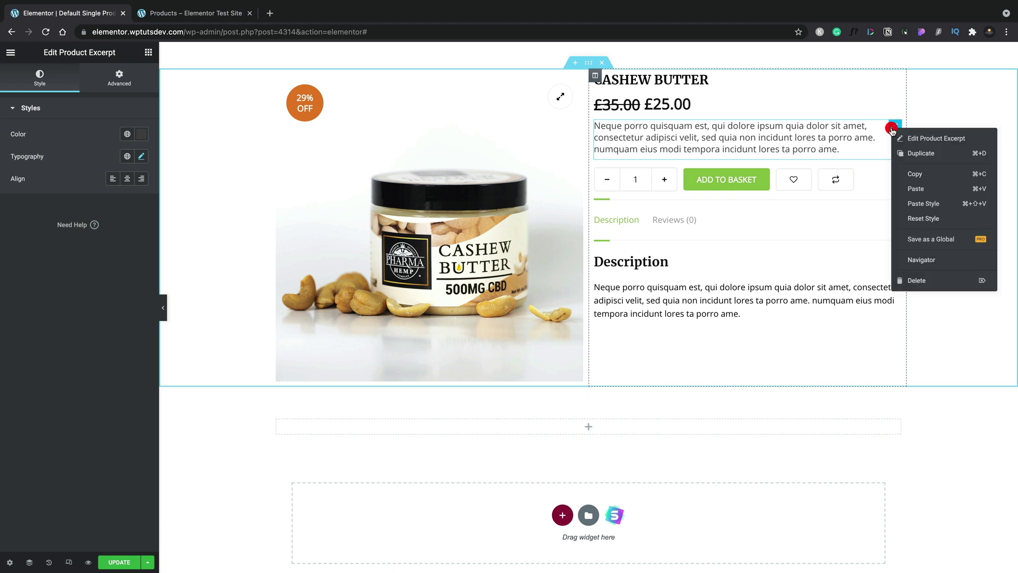
click(911, 280)
Preview the Reviews tab content, then return to the Description tab
click(674, 175)
click(617, 177)
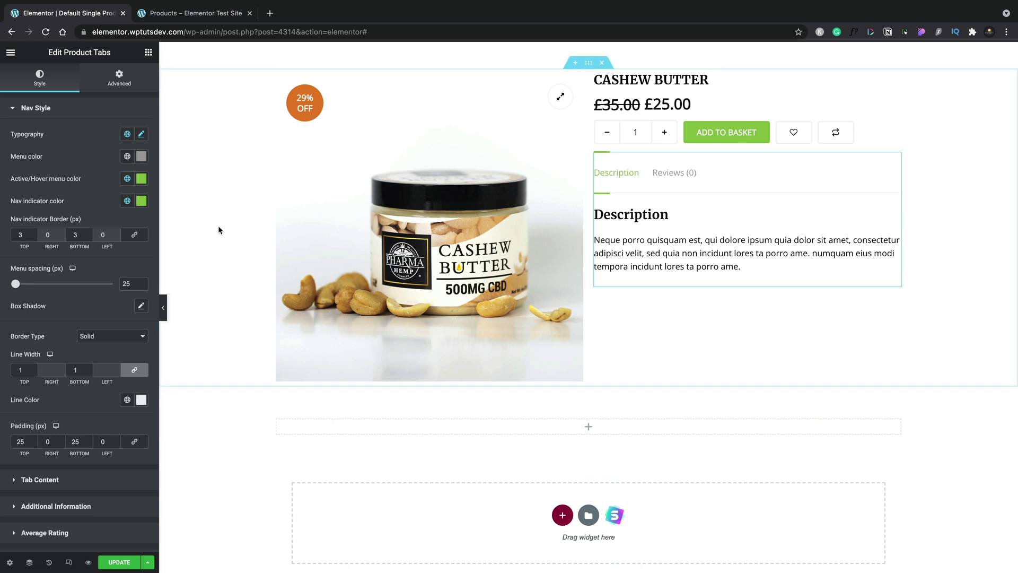
click(149, 51)
Add the Related Products widget to the empty section below the product
scroll(95, 275, down, 4)
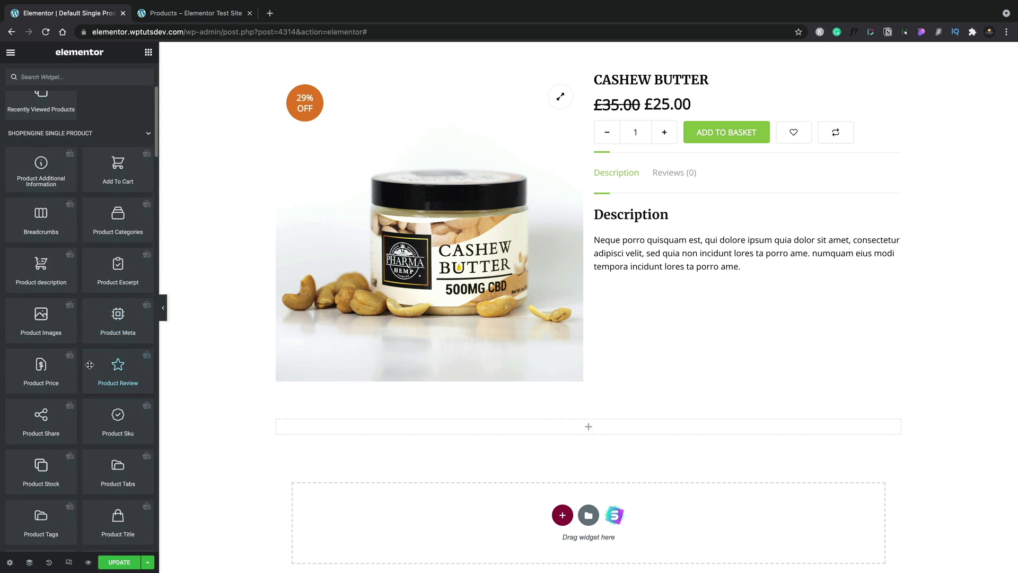
scroll(90, 364, down, 1)
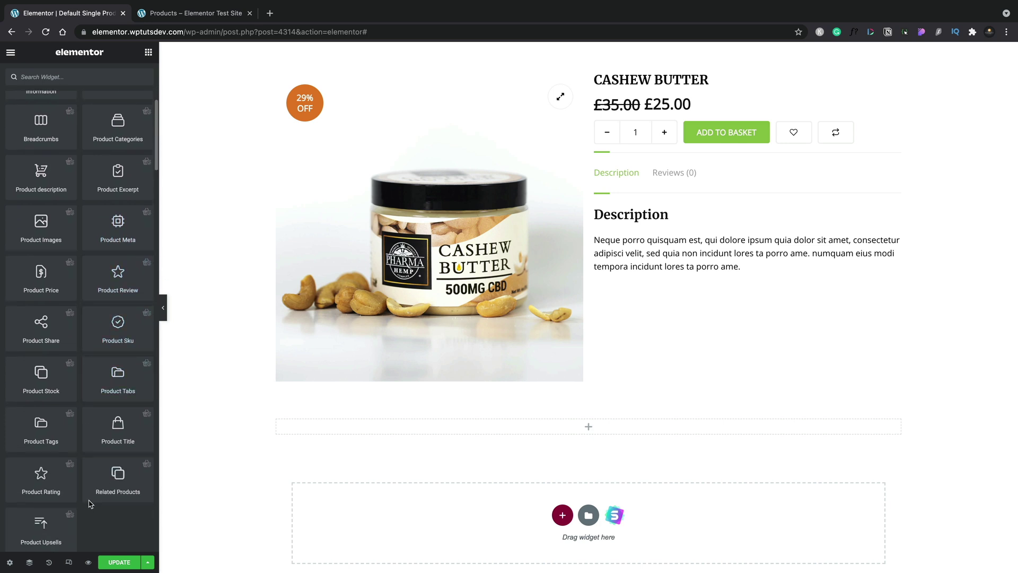
drag(111, 481, 353, 431)
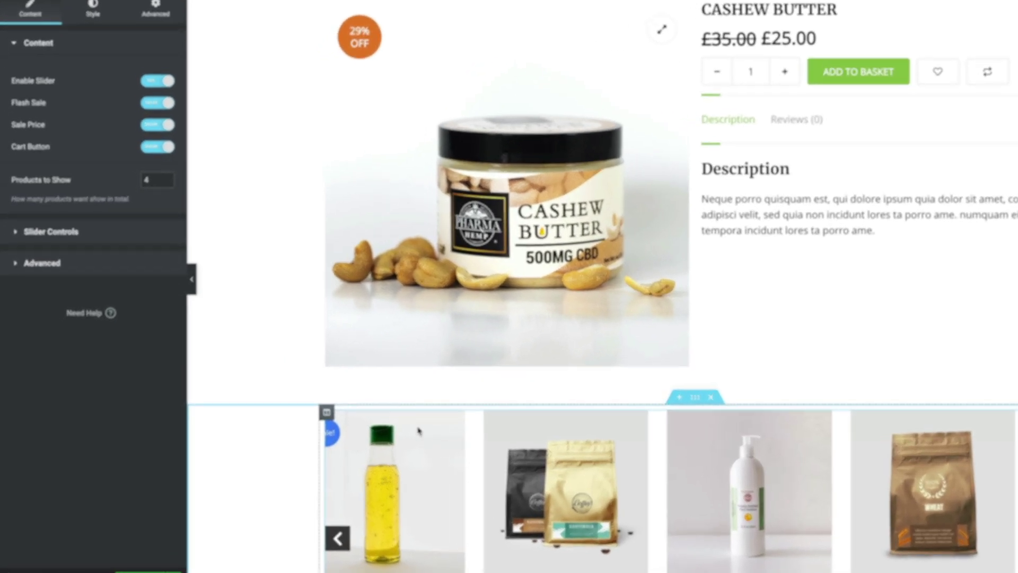
scroll(290, 482, down, 3)
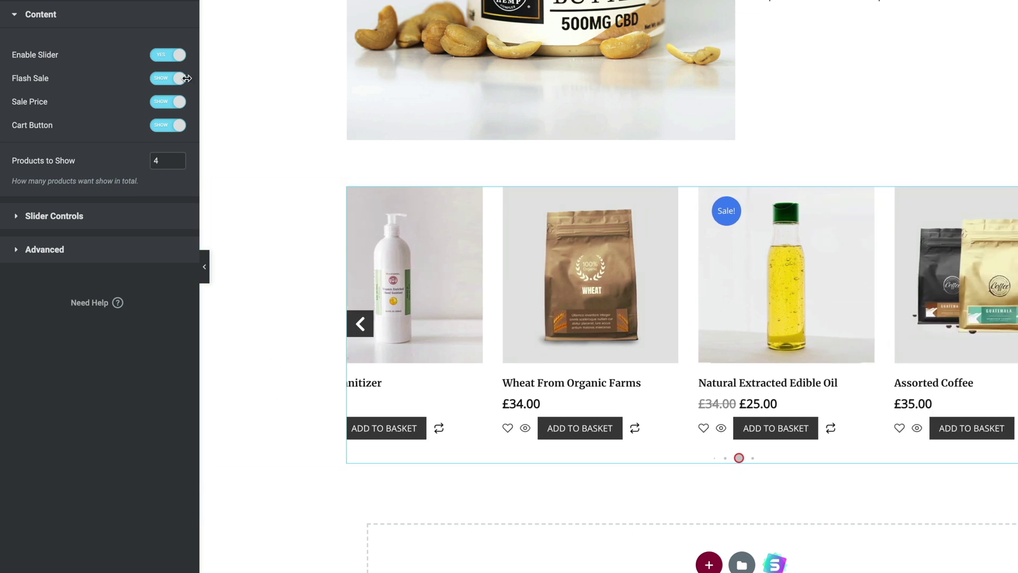
Switch Enable Slider off and set Products to Show to 3 and Columns to 3
click(162, 58)
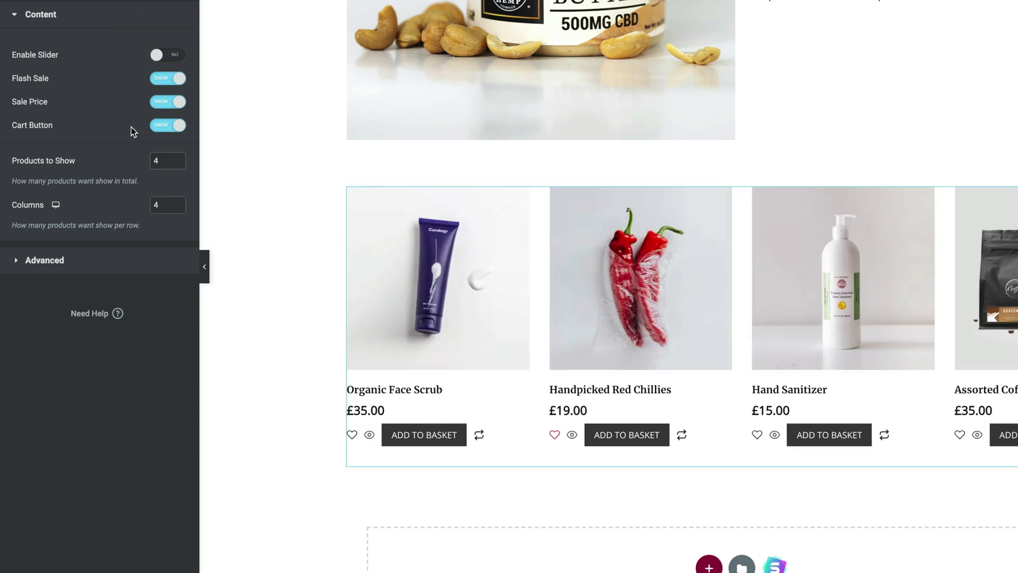
double_click(153, 160)
text(3)
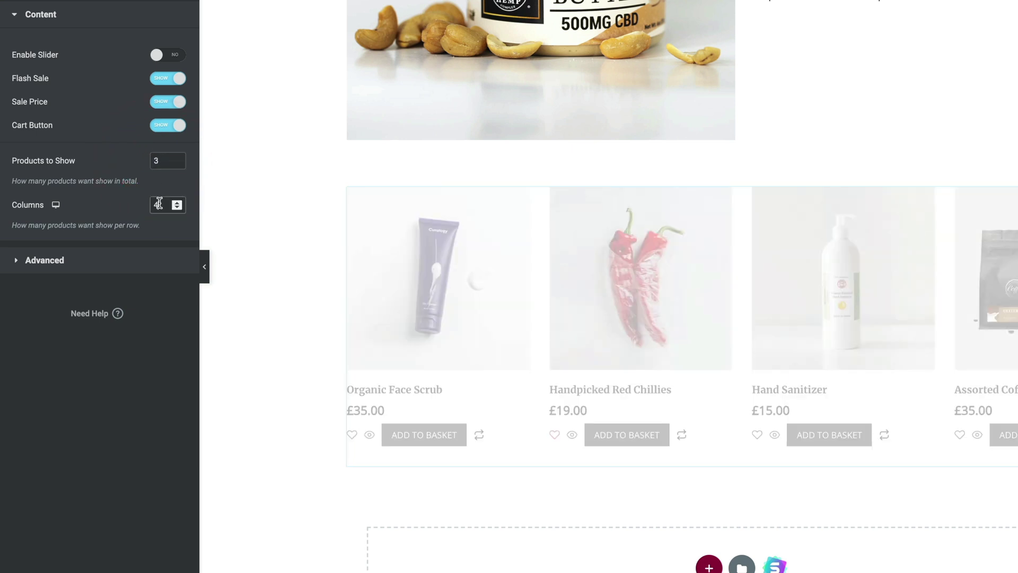
double_click(151, 205)
text(3)
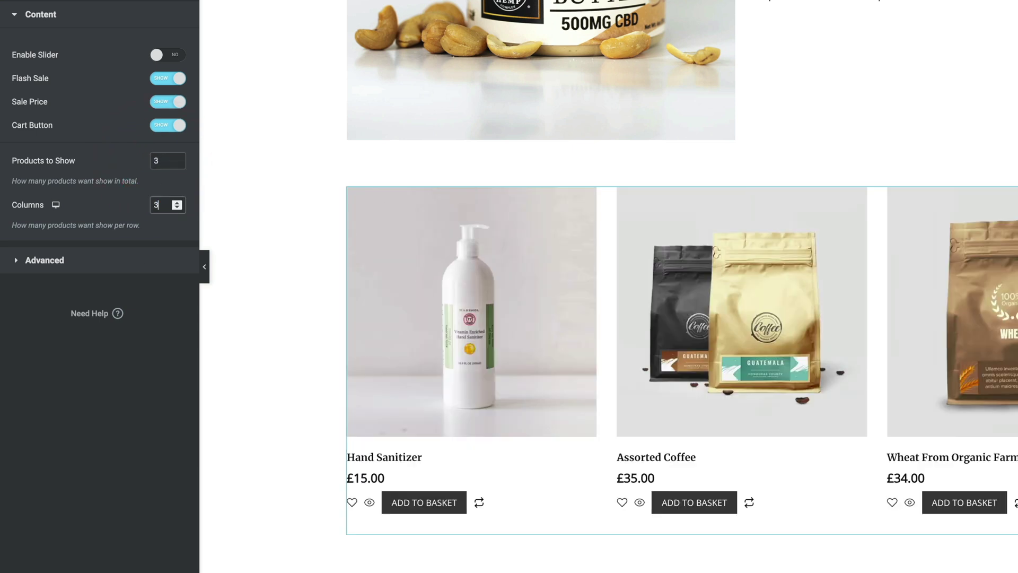
click(56, 205)
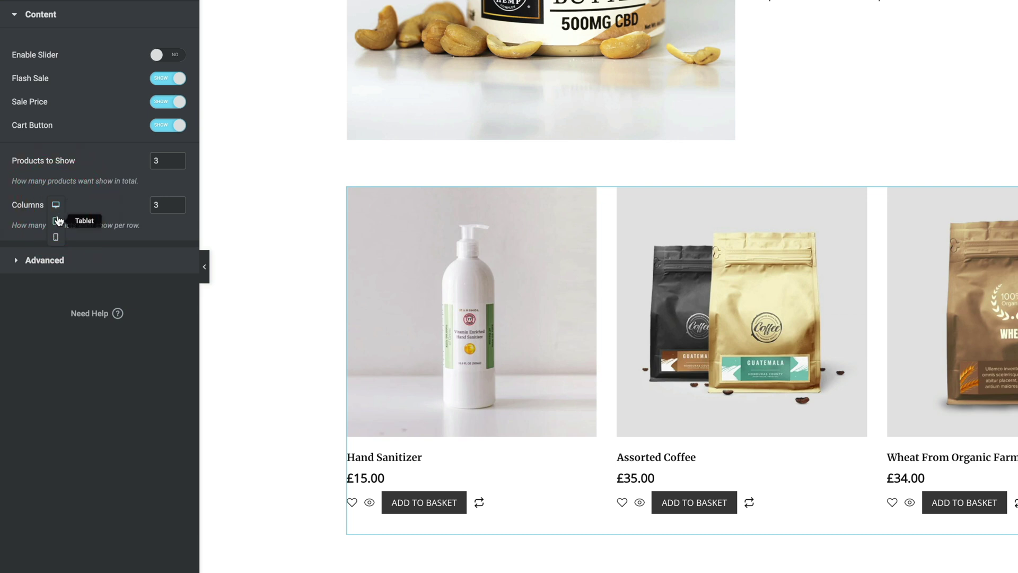
click(39, 329)
Review the Advanced ordering options, keeping Order By Random and Order DESC
click(46, 266)
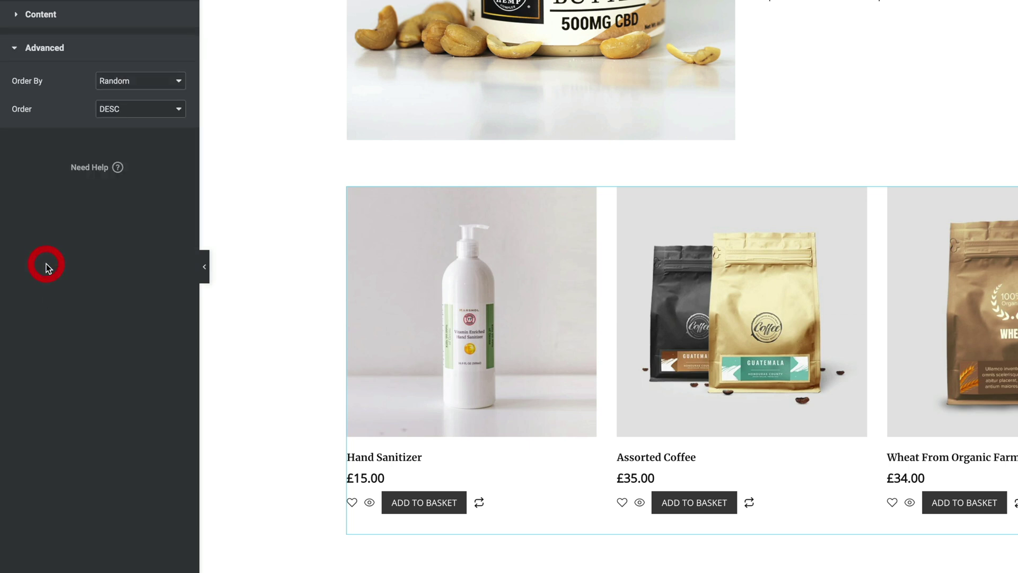
click(143, 83)
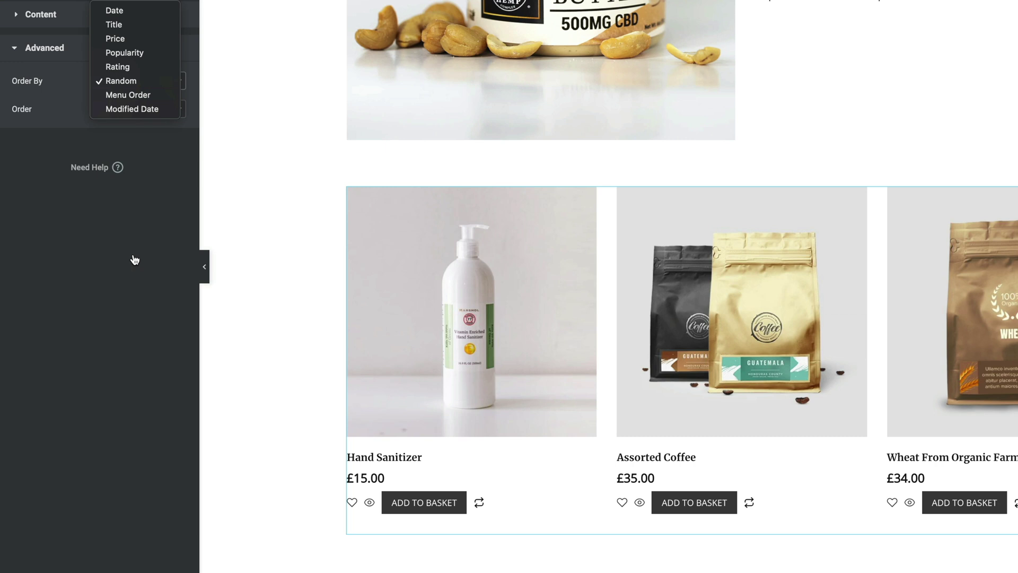
click(133, 257)
click(154, 109)
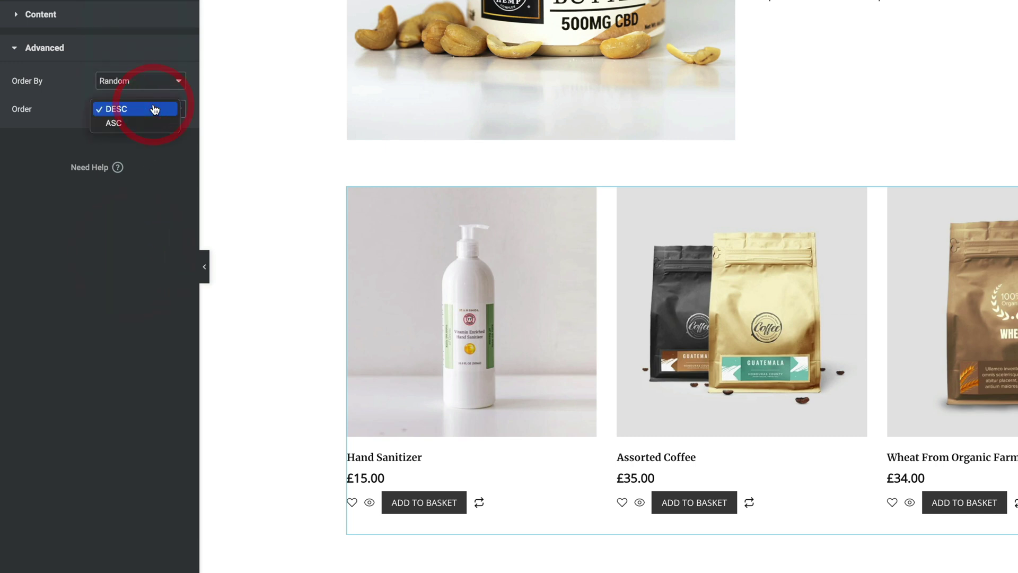
click(93, 232)
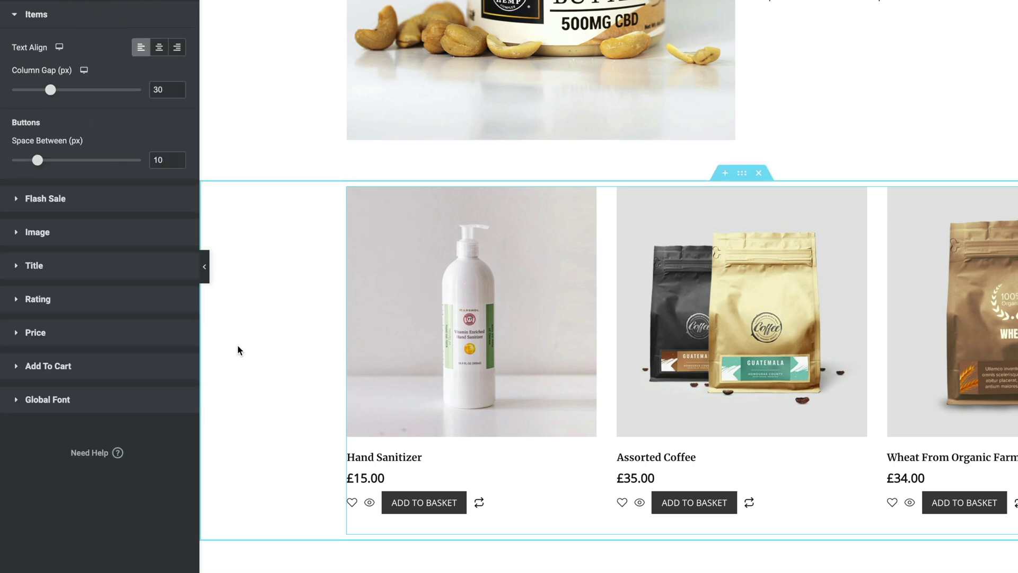
Set the related products' Add To Cart background colour to the green global colour
click(63, 365)
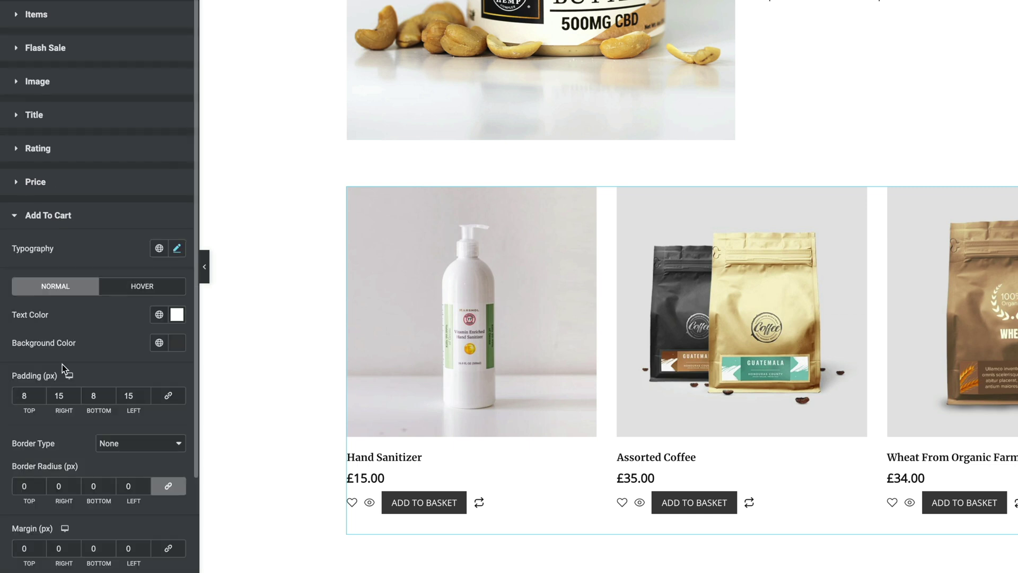
scroll(133, 317, down, 2)
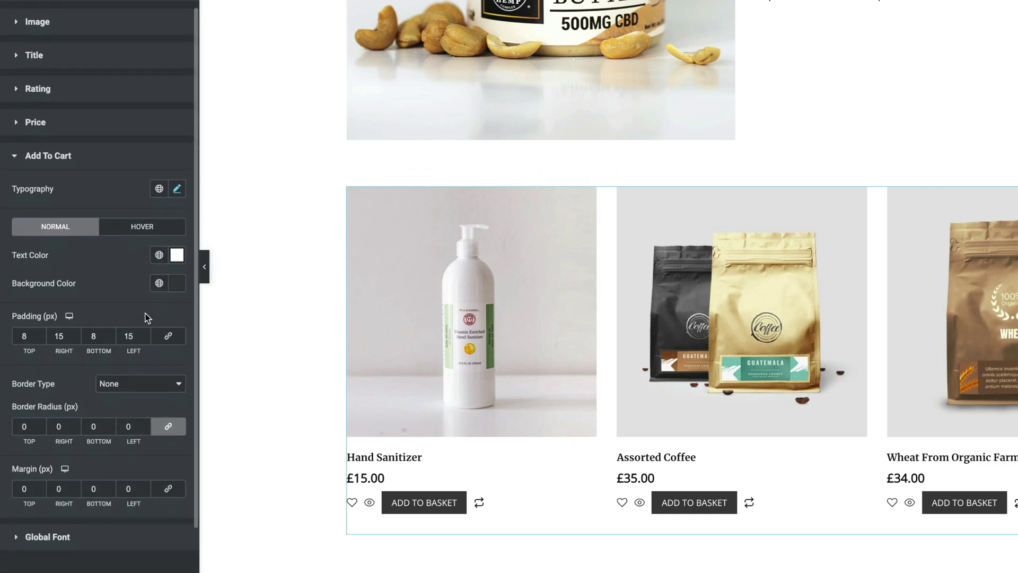
click(159, 285)
click(72, 342)
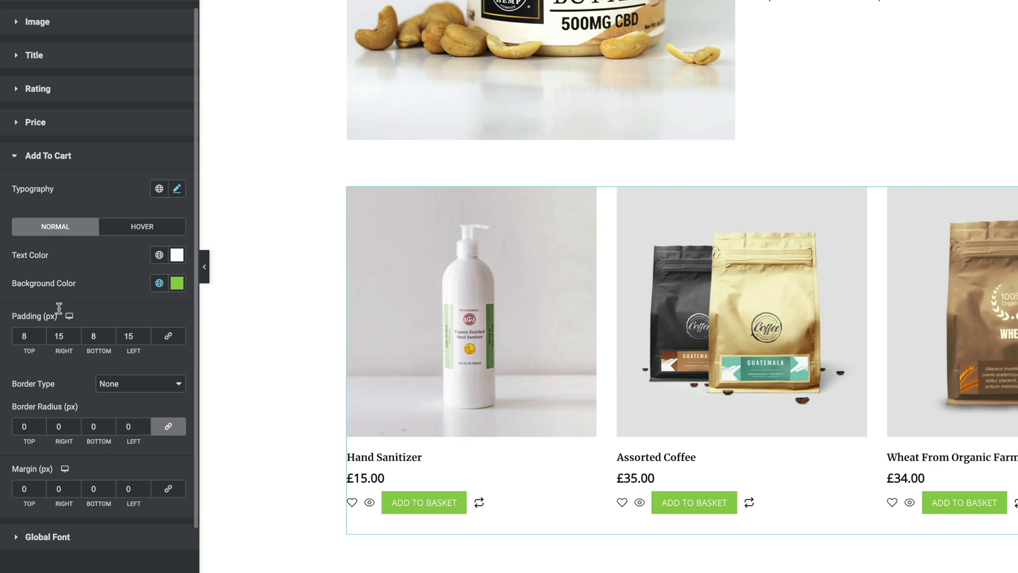
click(56, 537)
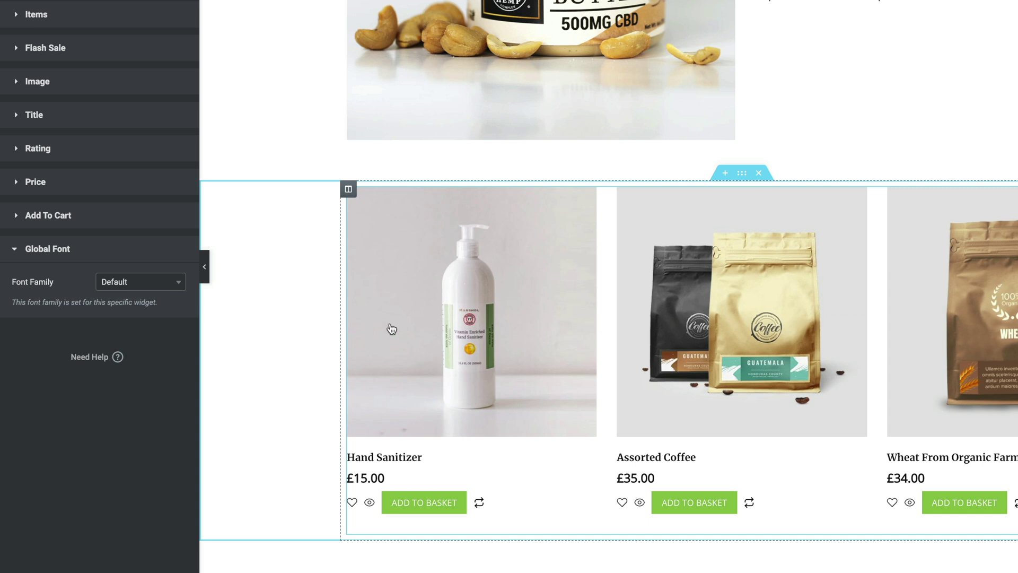
Try Times New Roman for related products, revert the font family to Default, and UPDATE
click(177, 285)
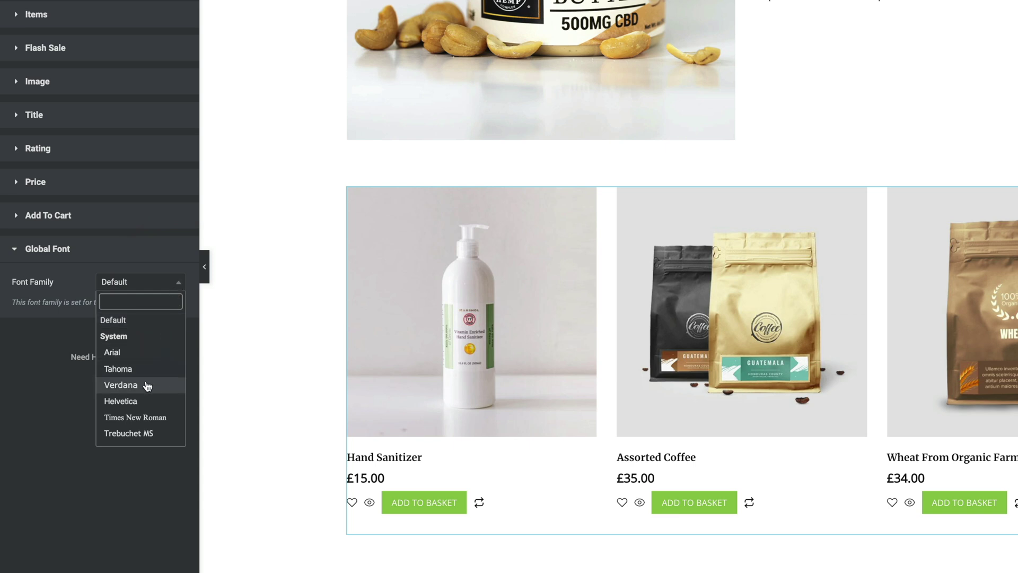
click(145, 417)
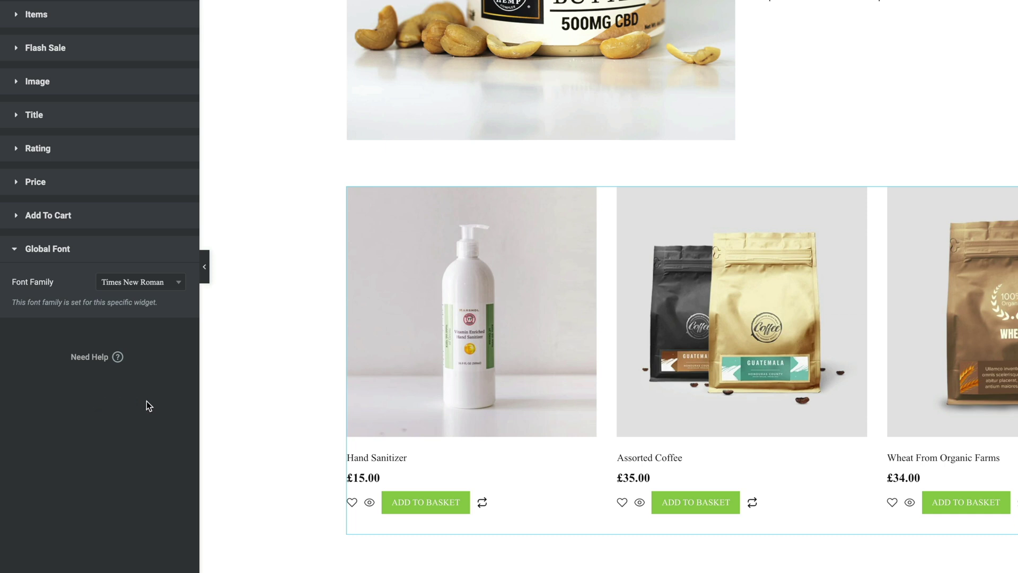
click(177, 282)
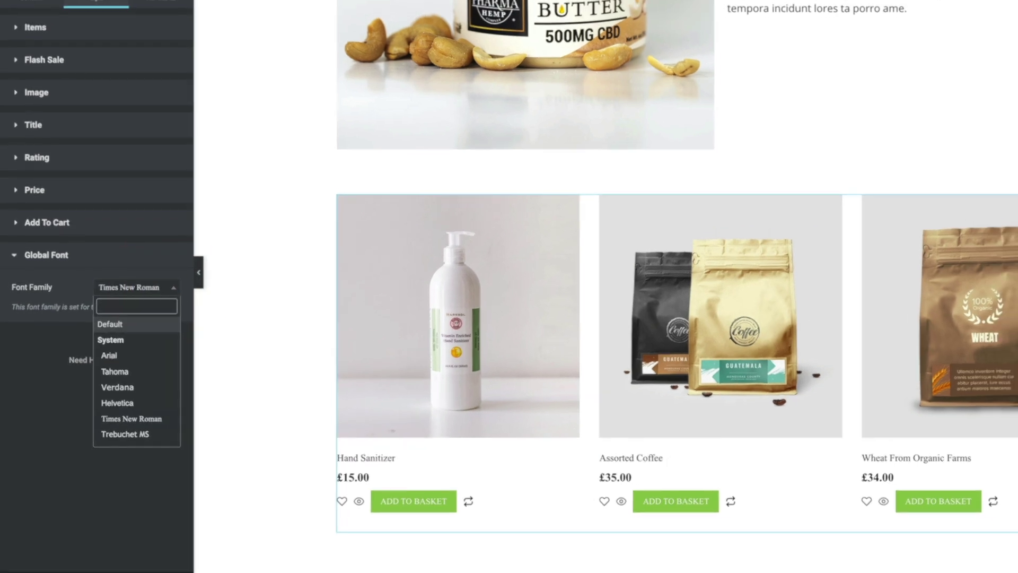
click(132, 320)
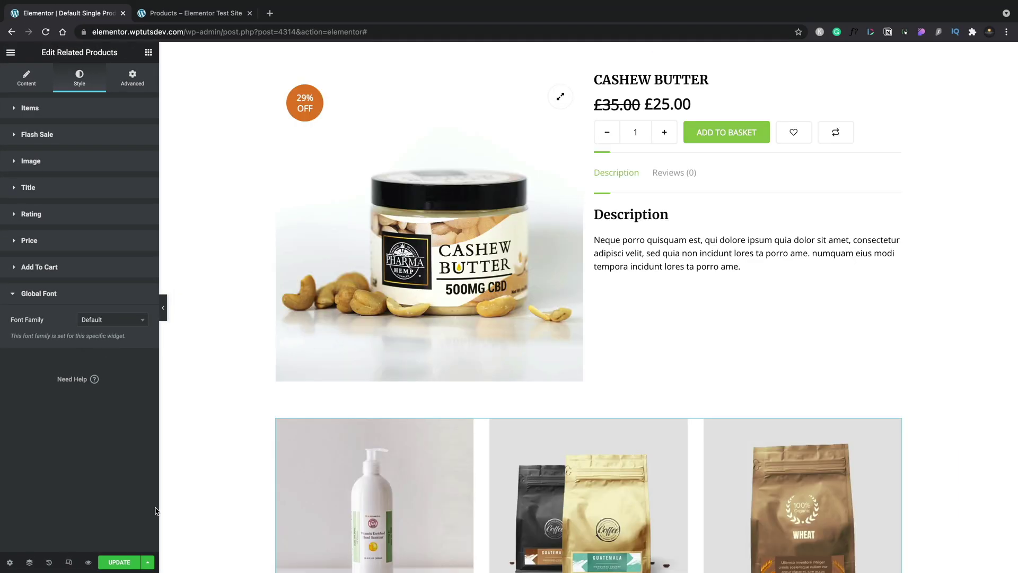
click(121, 563)
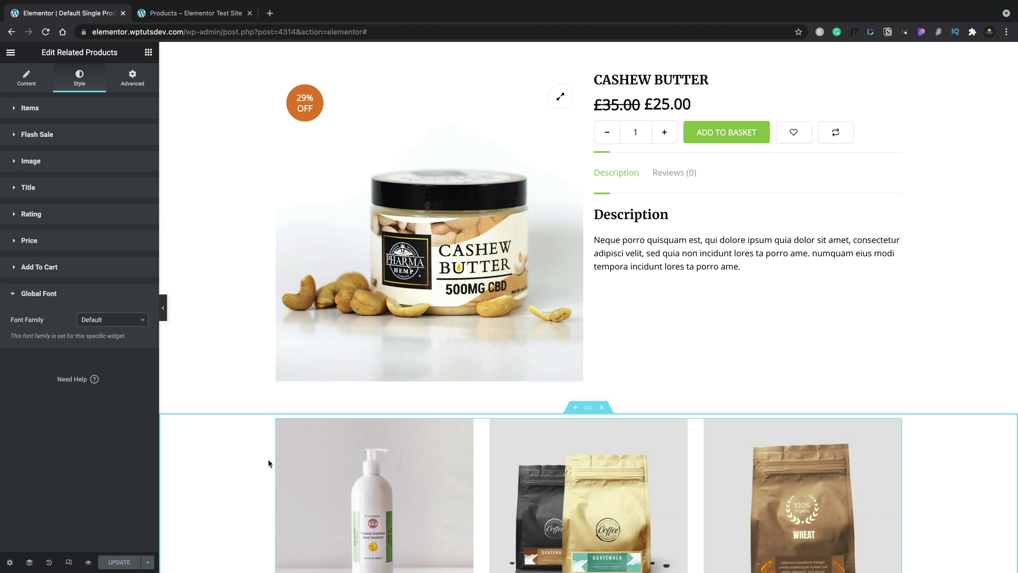
In mobile preview, set the Cashew Butter title typography to Helvetica, 24 px, weight 500
click(69, 563)
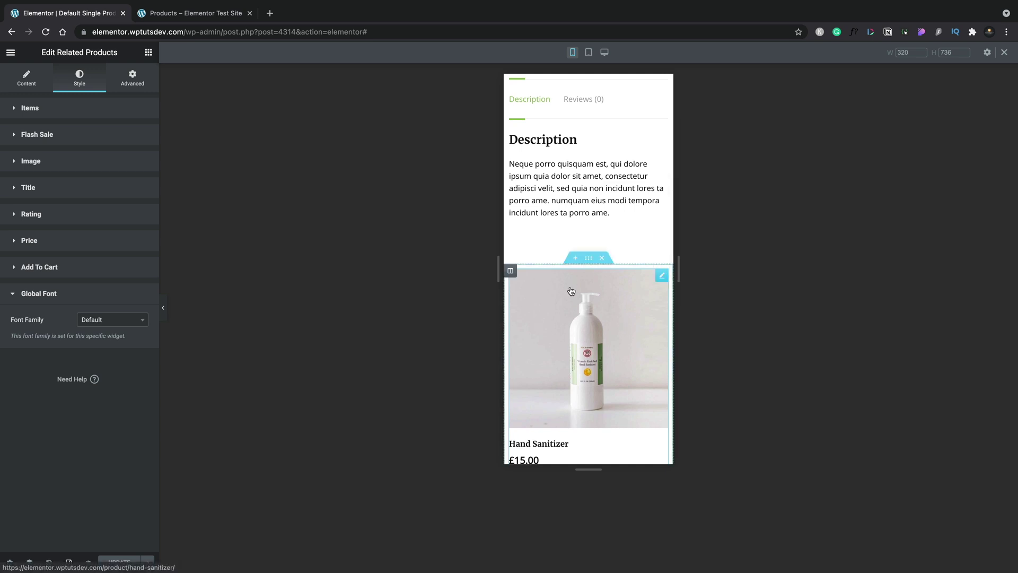
scroll(571, 291, up, 10)
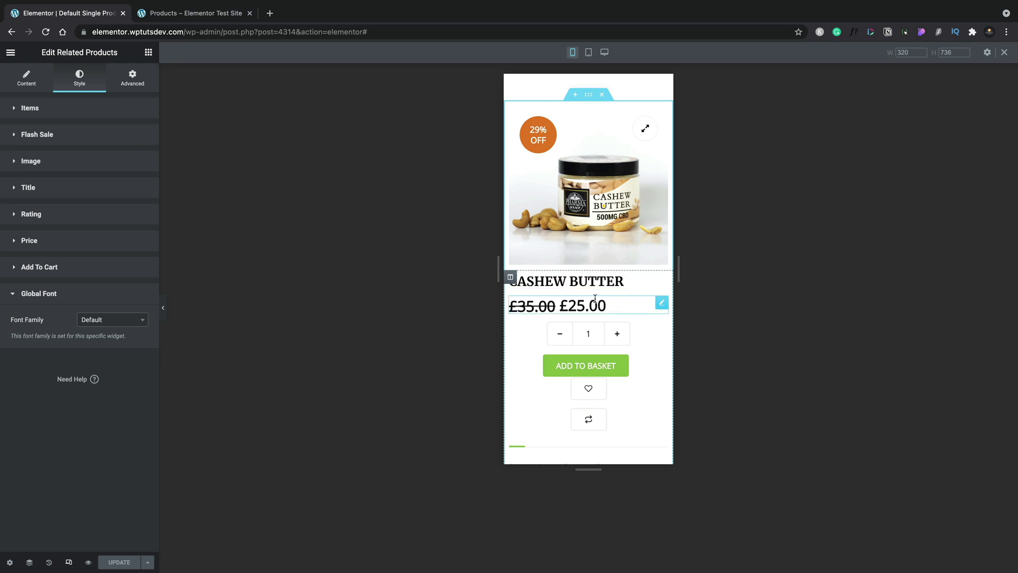
click(661, 281)
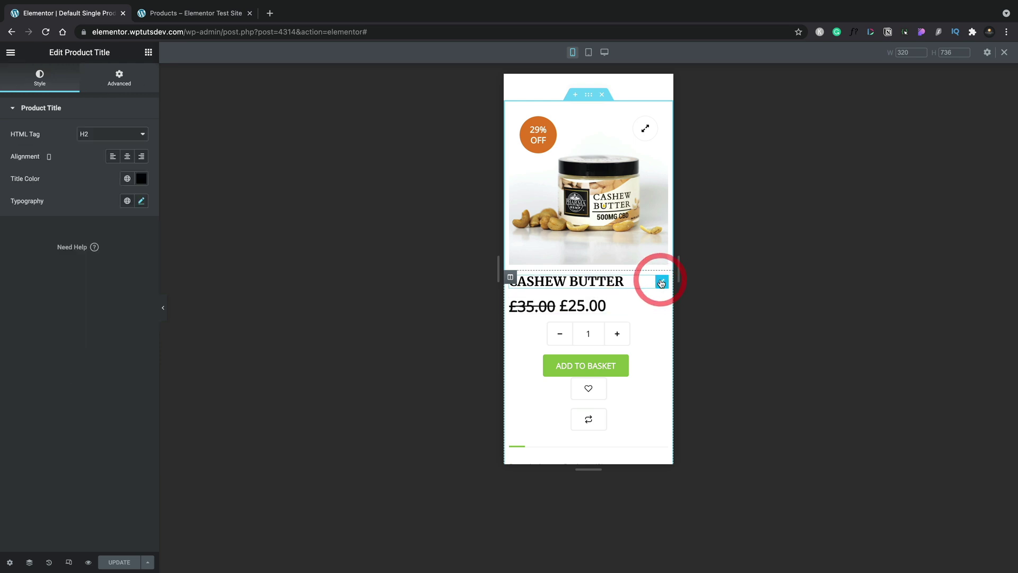
click(138, 200)
click(117, 286)
text(24)
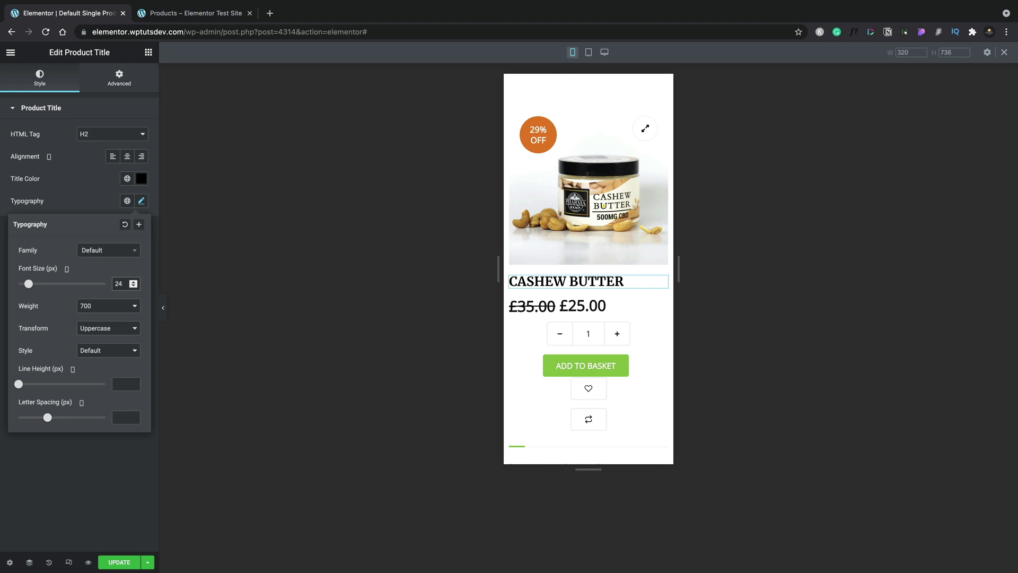
click(134, 308)
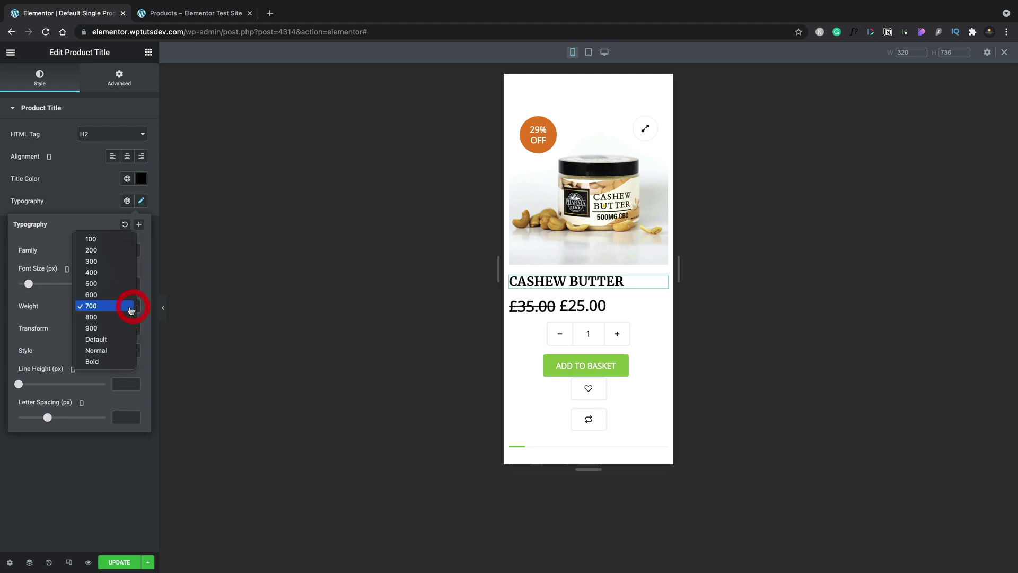
click(99, 286)
click(106, 250)
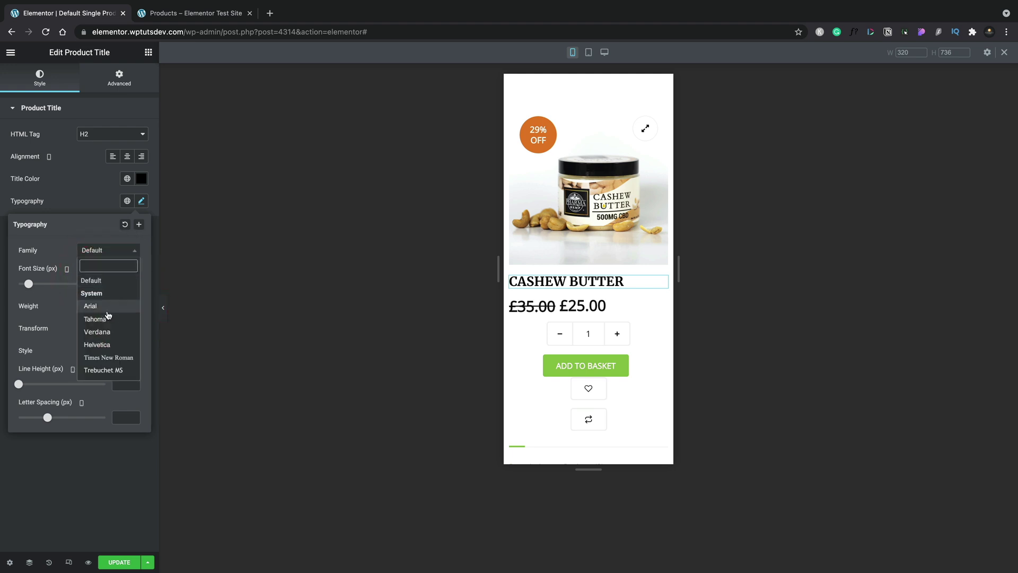
click(105, 347)
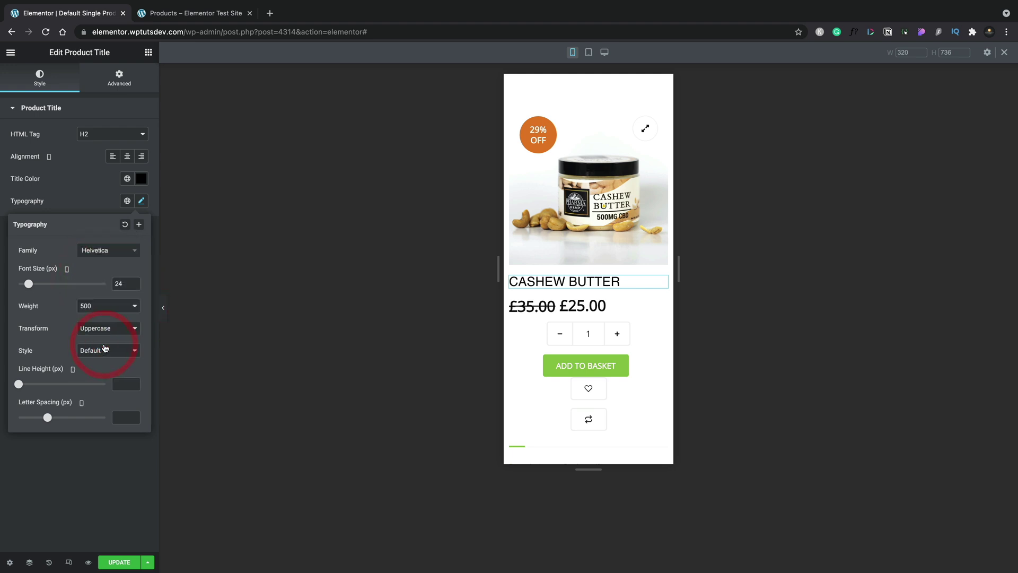
click(94, 457)
Select the Related Products grid for editing in the mobile preview
scroll(588, 297, down, 5)
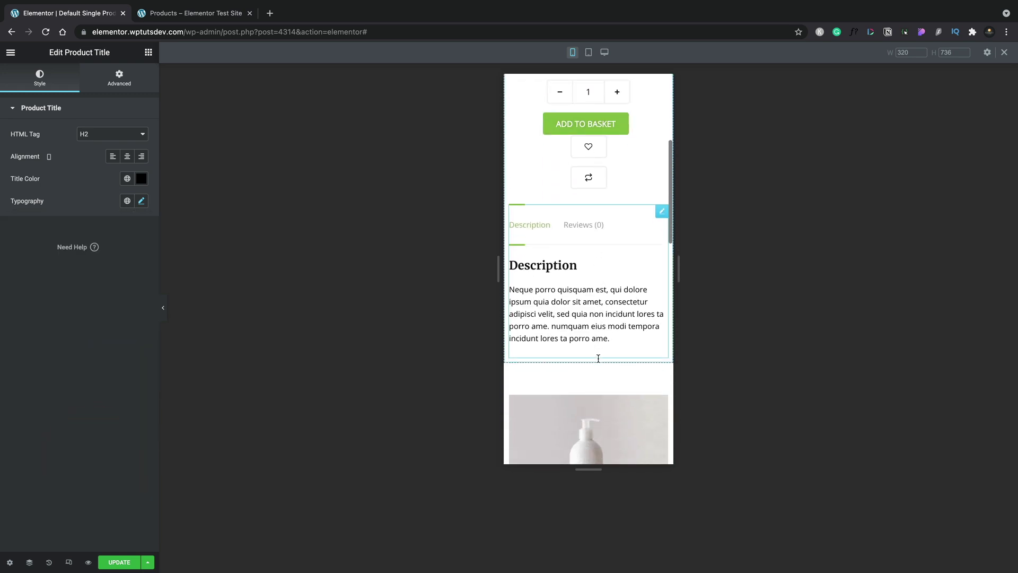
scroll(598, 359, down, 8)
scroll(599, 363, down, 2)
scroll(599, 363, up, 5)
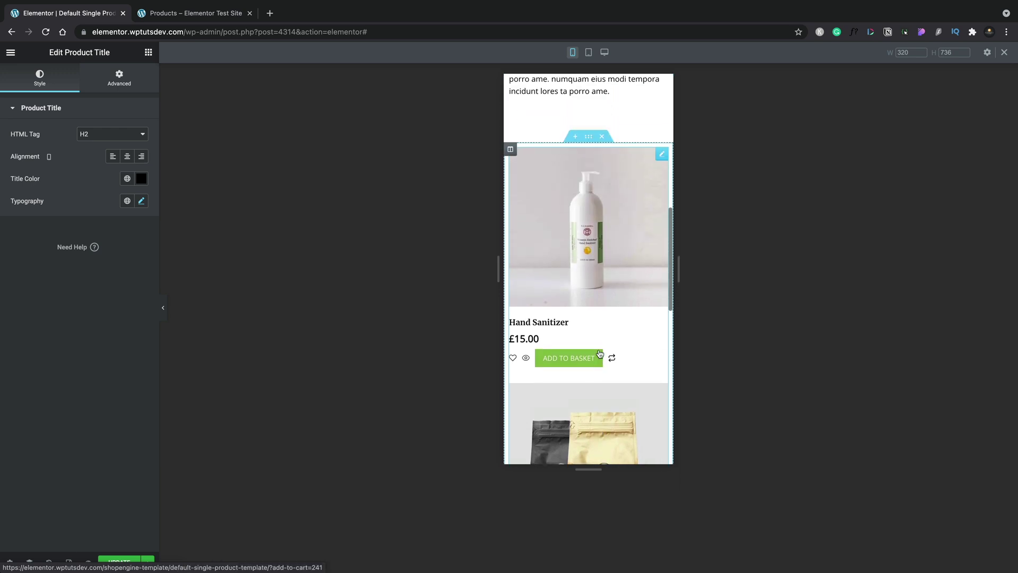
click(662, 154)
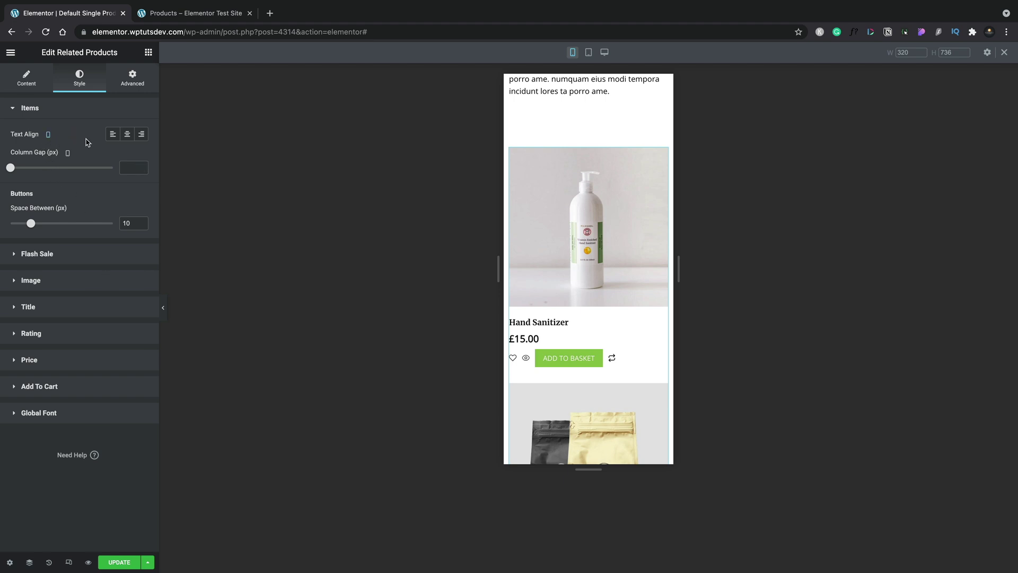
Center the related products' Items text on mobile, then switch to the tablet-width preview
click(126, 136)
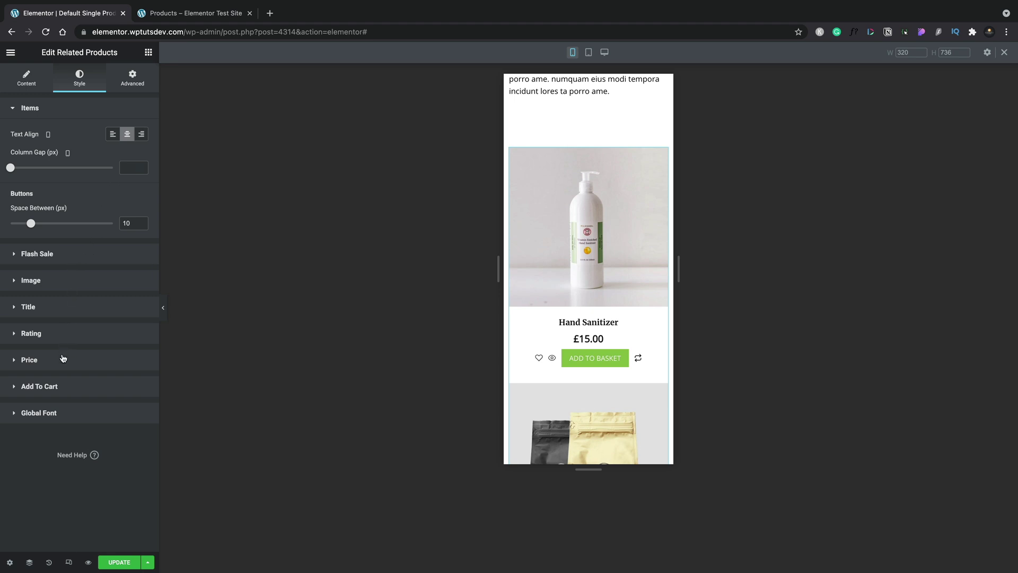
click(590, 55)
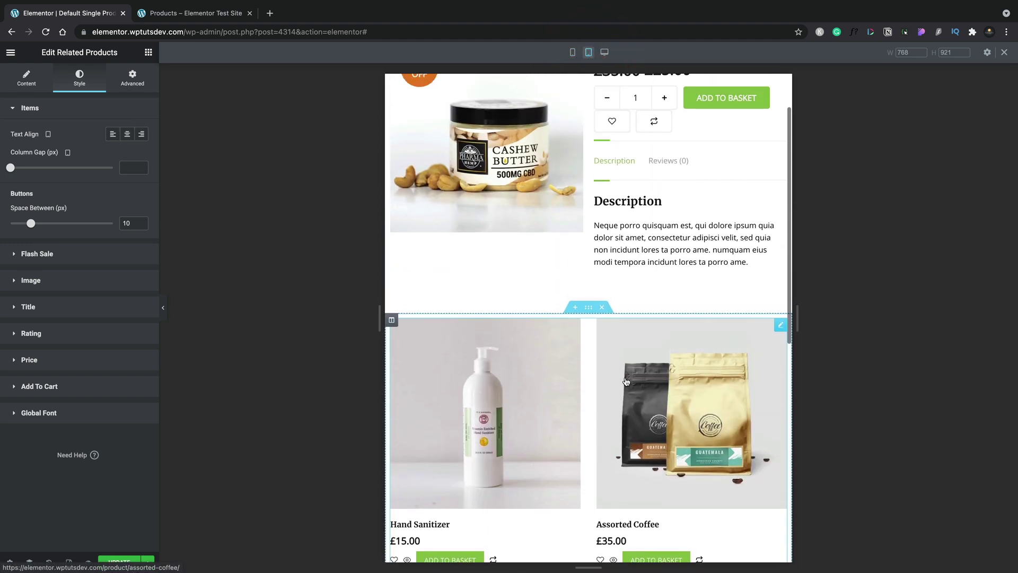
scroll(626, 381, up, 2)
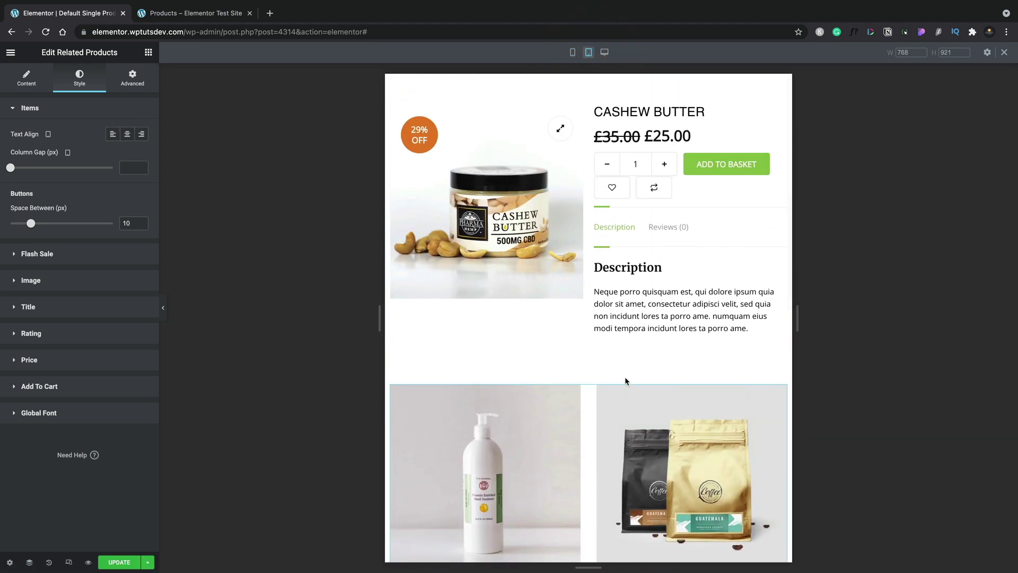
click(780, 160)
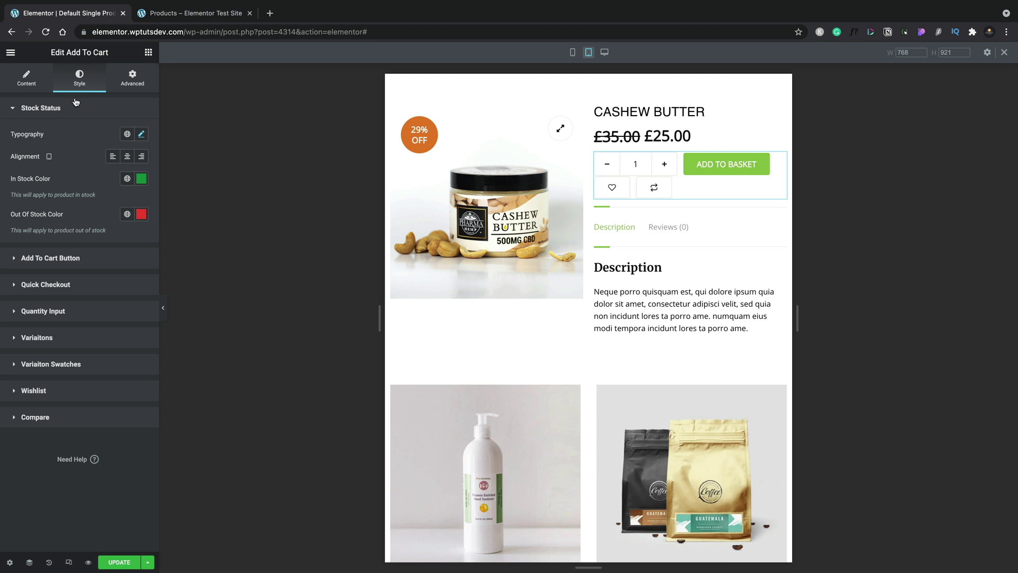
Set the Add To Cart button padding to 5 px, linked on all four sides
click(67, 258)
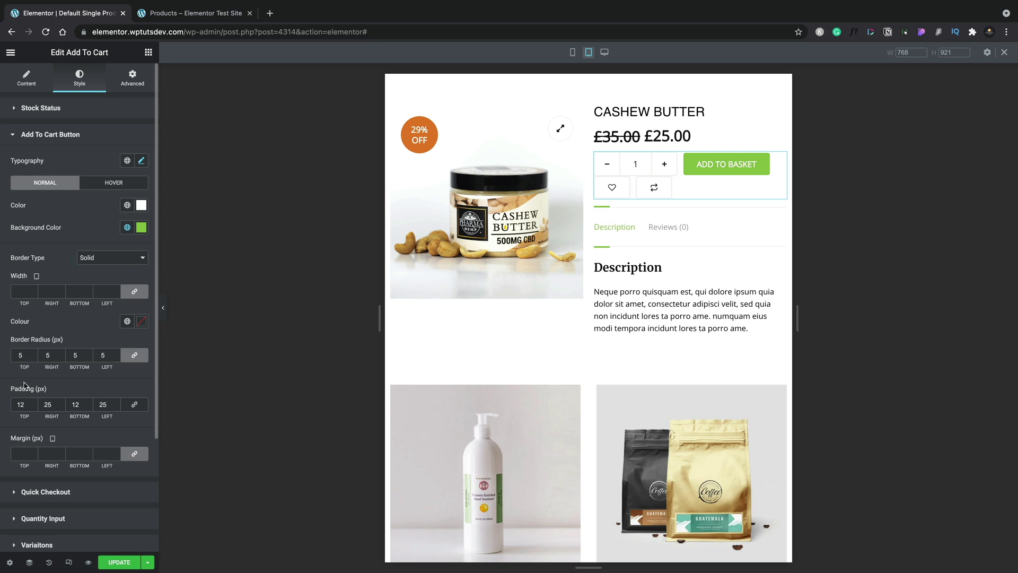
drag(24, 401, 16, 403)
text(5)
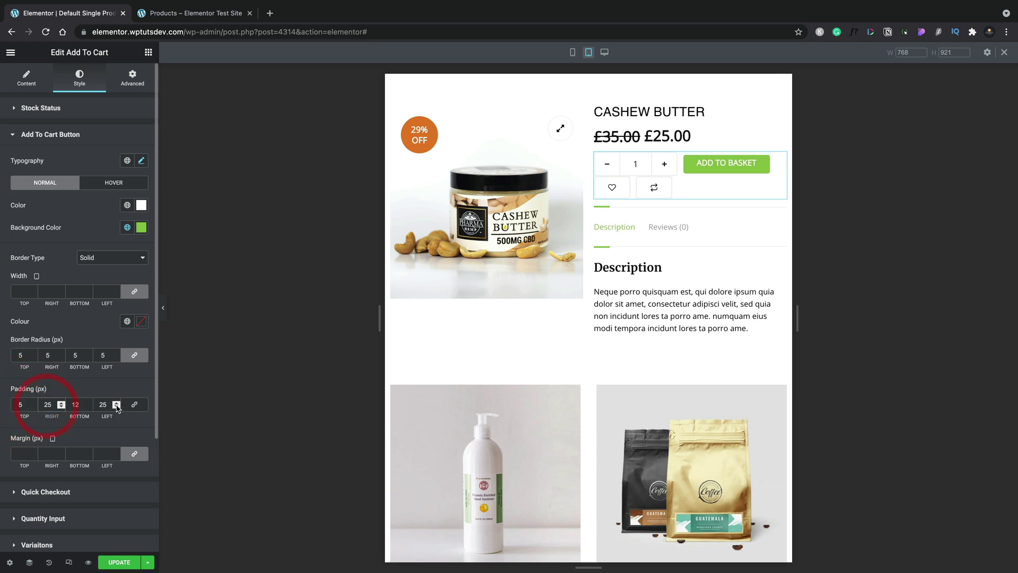
click(133, 406)
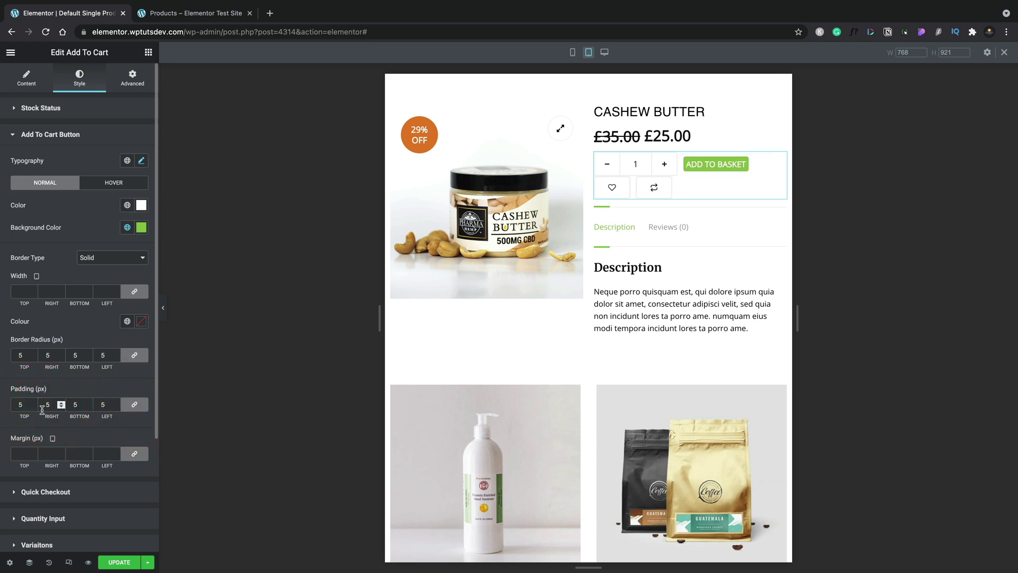
Return the editor to desktop width and save the template update
scroll(42, 371, down, 3)
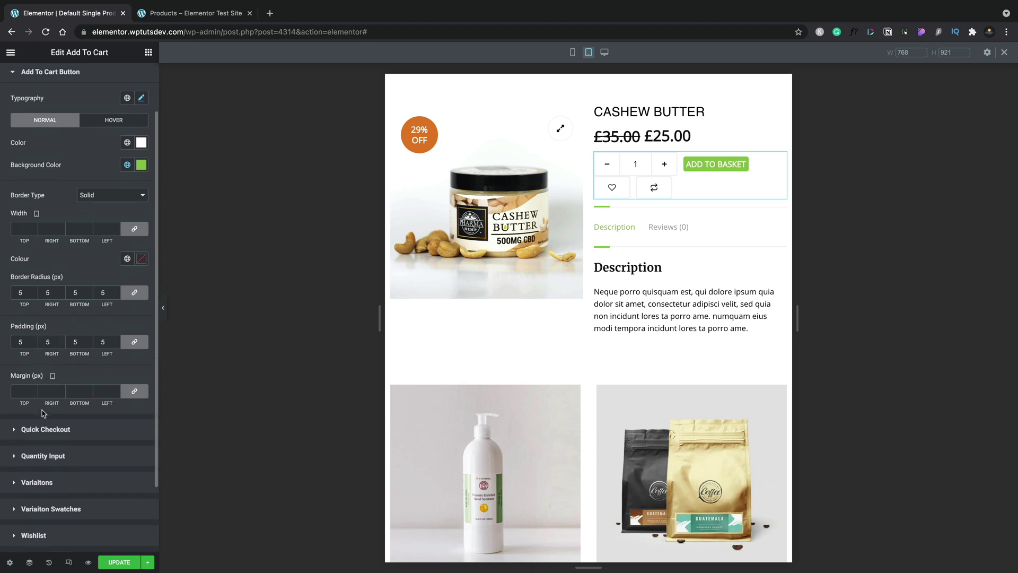
scroll(54, 239, up, 3)
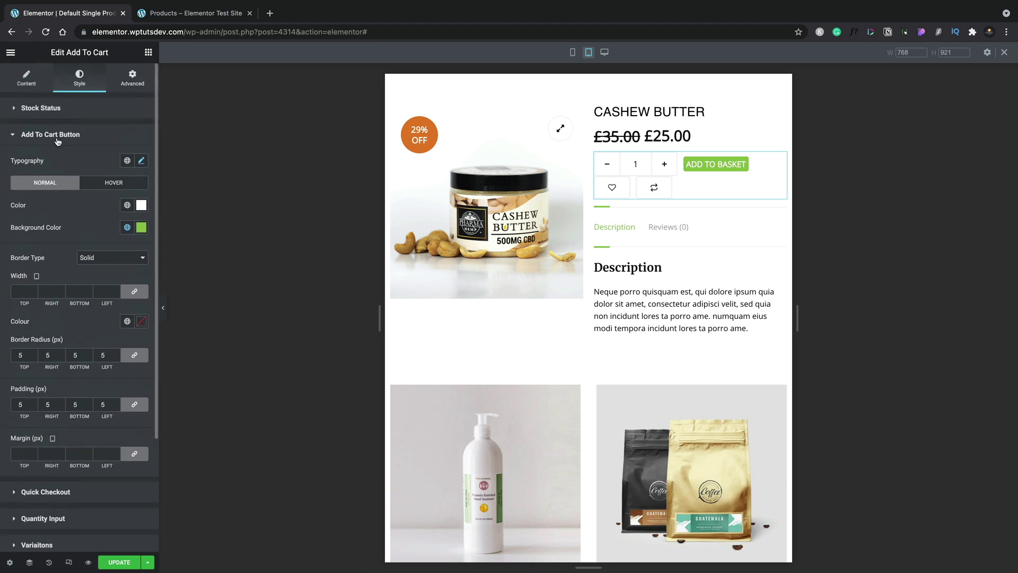
scroll(59, 230, down, 3)
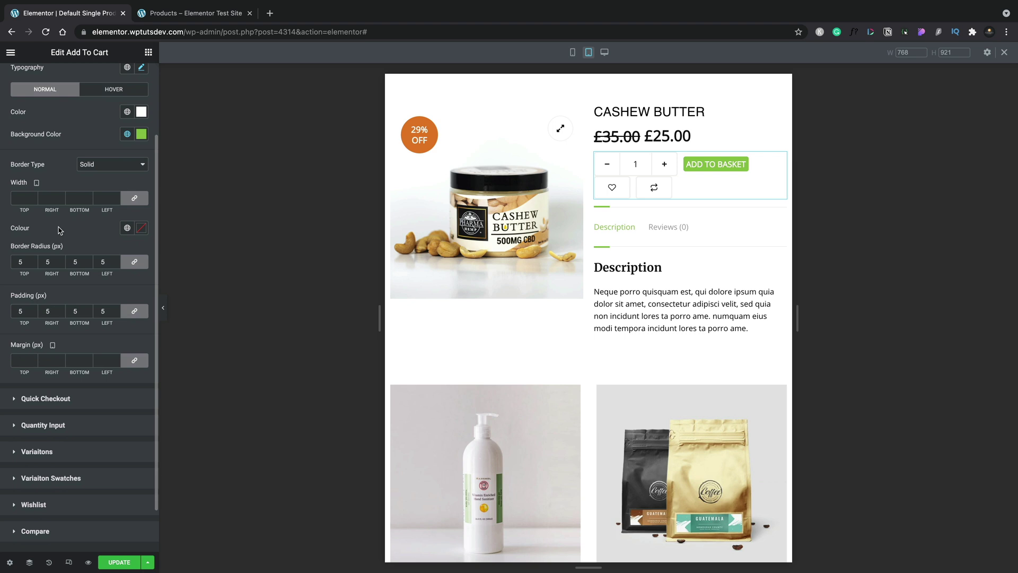
key(ctrl+shift+m)
click(120, 561)
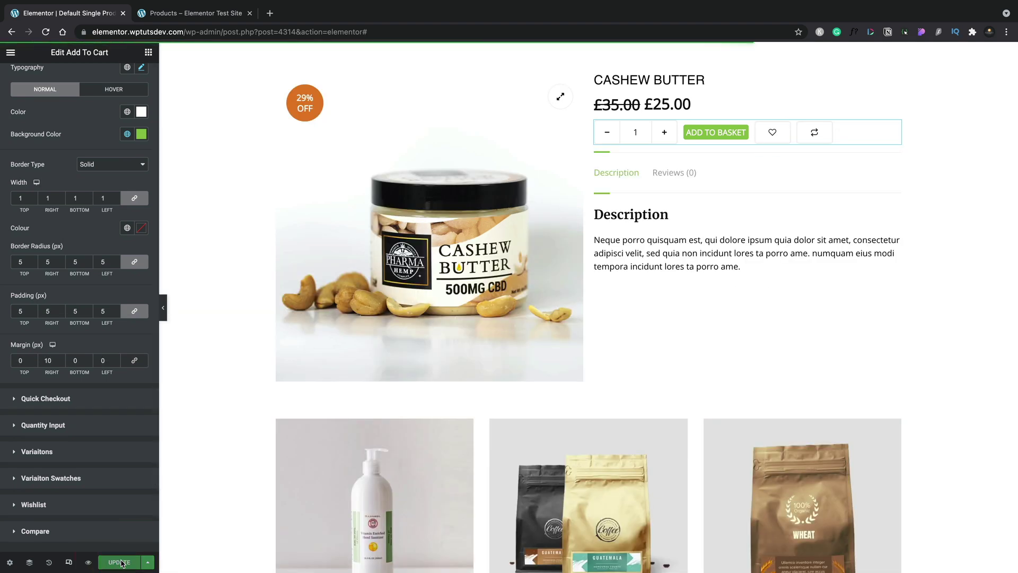
Preview the Cashew Butter page live, scrolling past its green ADD TO BASKET buttons and related products
click(87, 563)
scroll(730, 377, down, 5)
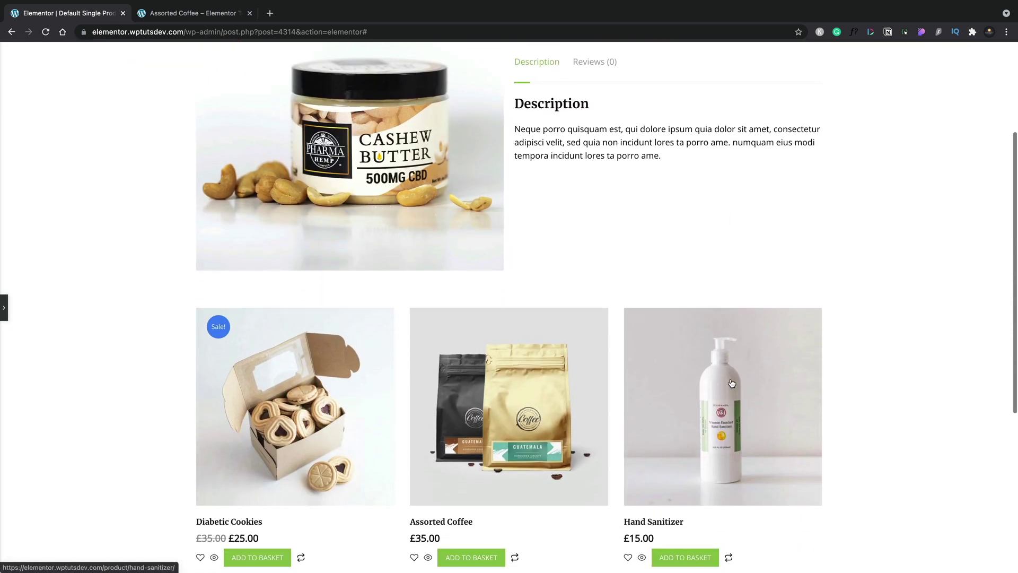
scroll(731, 383, down, 3)
scroll(731, 382, up, 1)
scroll(731, 380, down, 4)
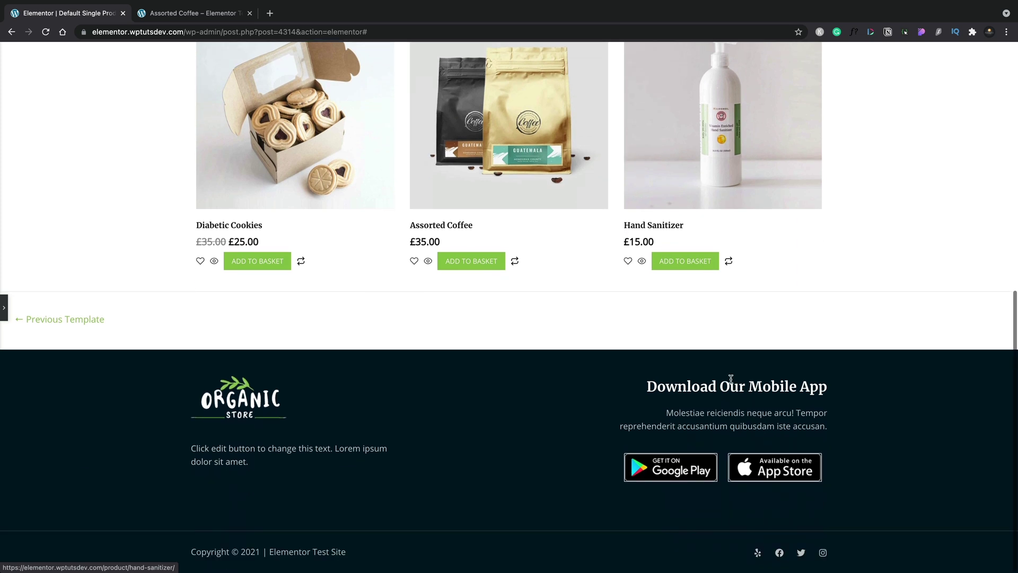
scroll(730, 380, up, 10)
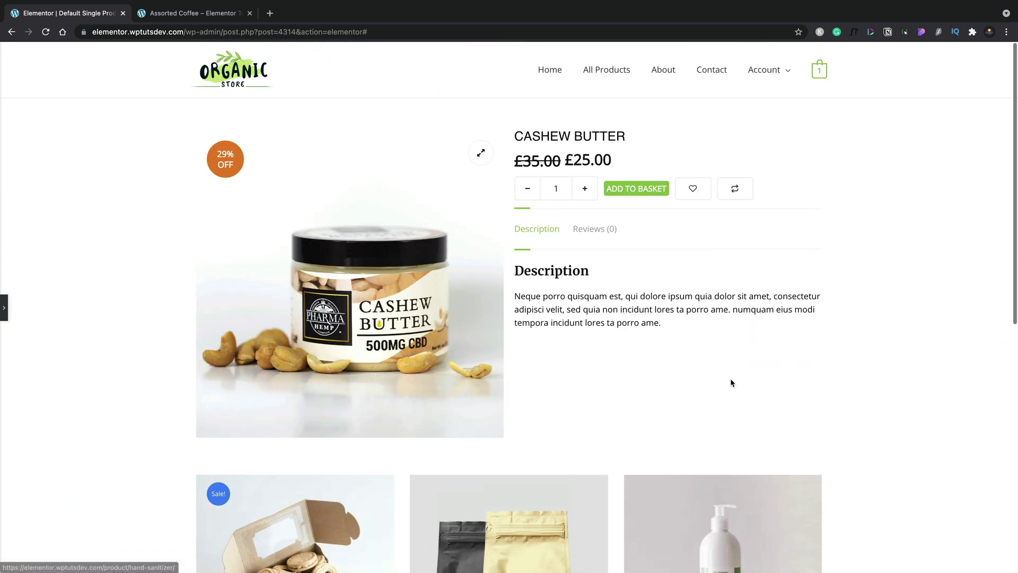